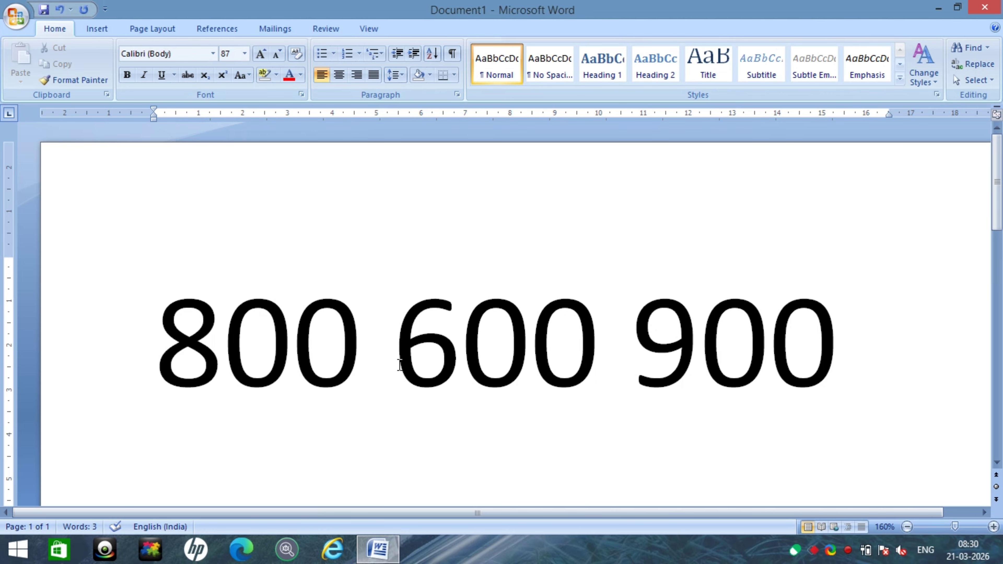
Select the entire document text 800 600 900 and clear the selection, both at once and by sweeping across it.
{"action": "key", "text": "ctrl+a"}
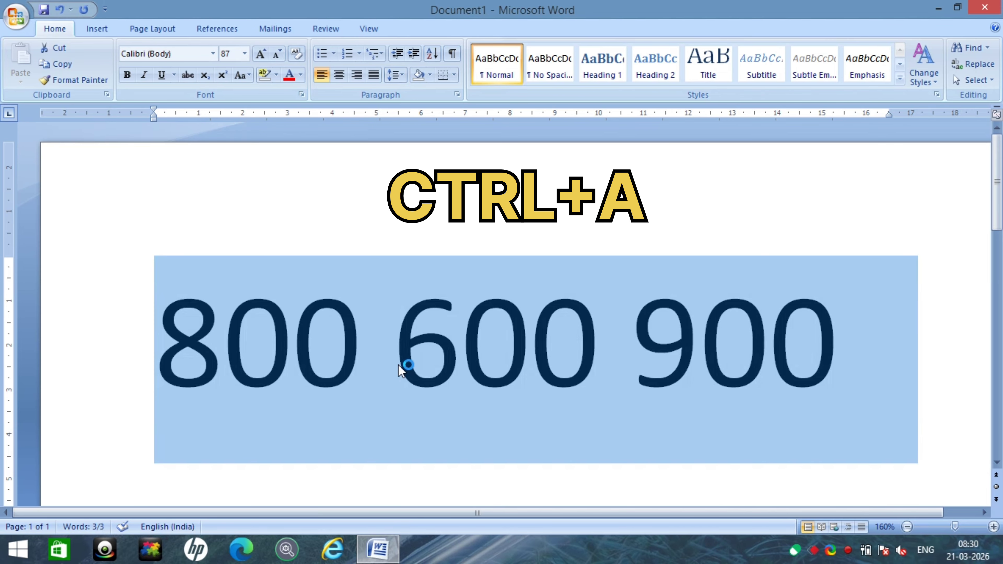
{"action": "left_click", "coordinate": [383, 361]}
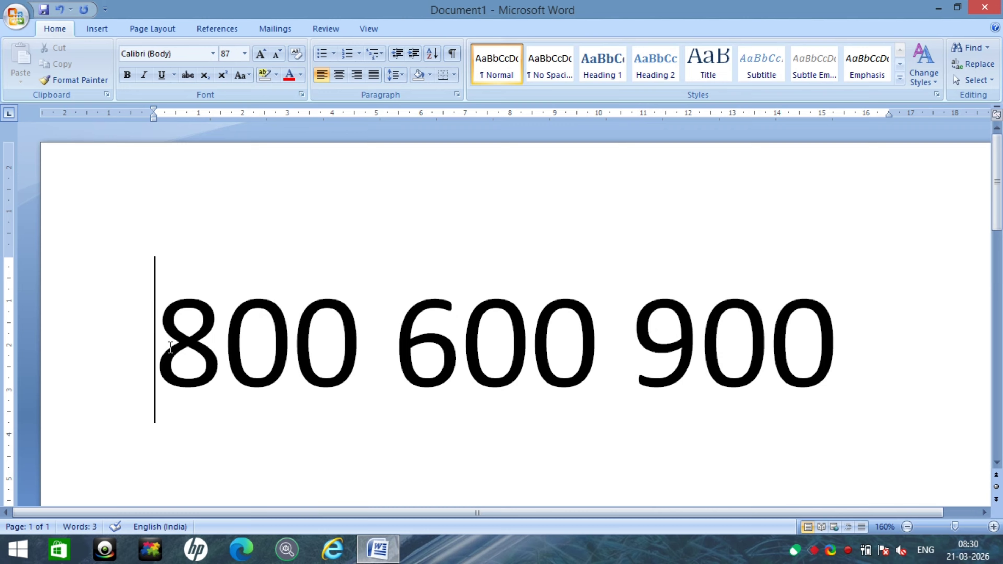
{"action": "left_click_drag", "start_coordinate": [168, 348], "coordinate": [663, 347]}
{"action": "left_click", "coordinate": [463, 348]}
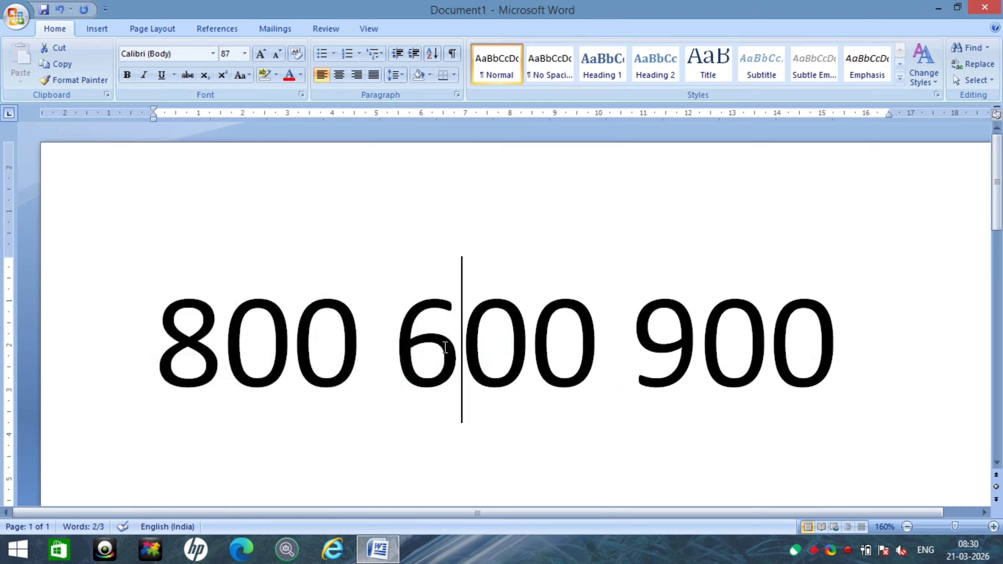
{"action": "left_click", "coordinate": [369, 347]}
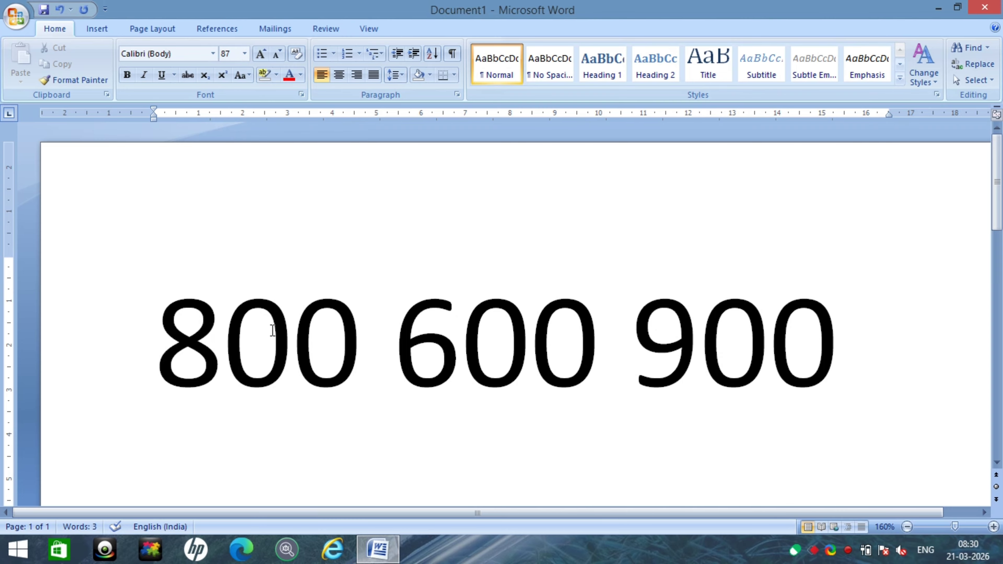
Make the entire line 800 600 900 bold, undo the bold formatting and clear the selection.
{"action": "key", "text": "ctrl+a"}
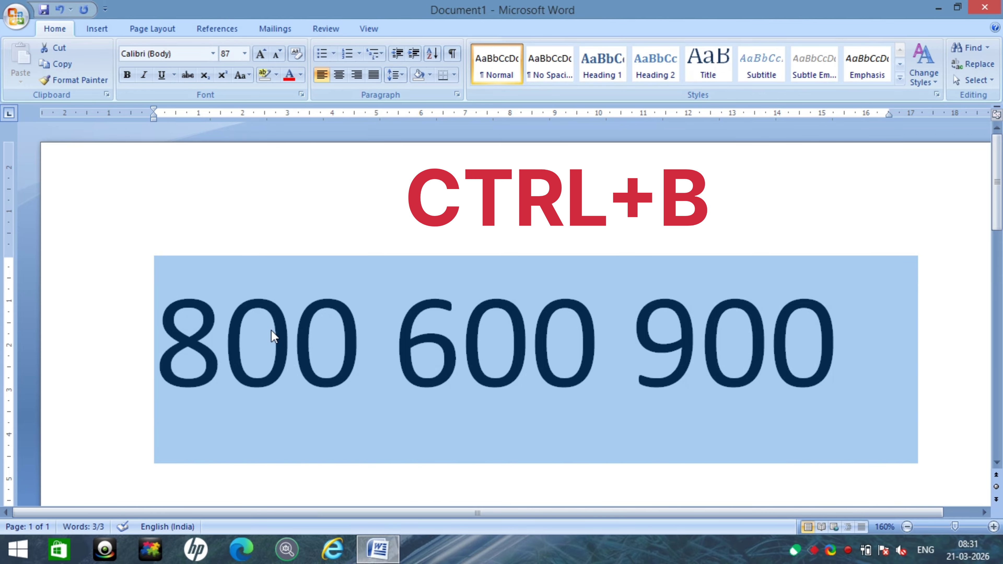
{"action": "key", "text": "ctrl+b"}
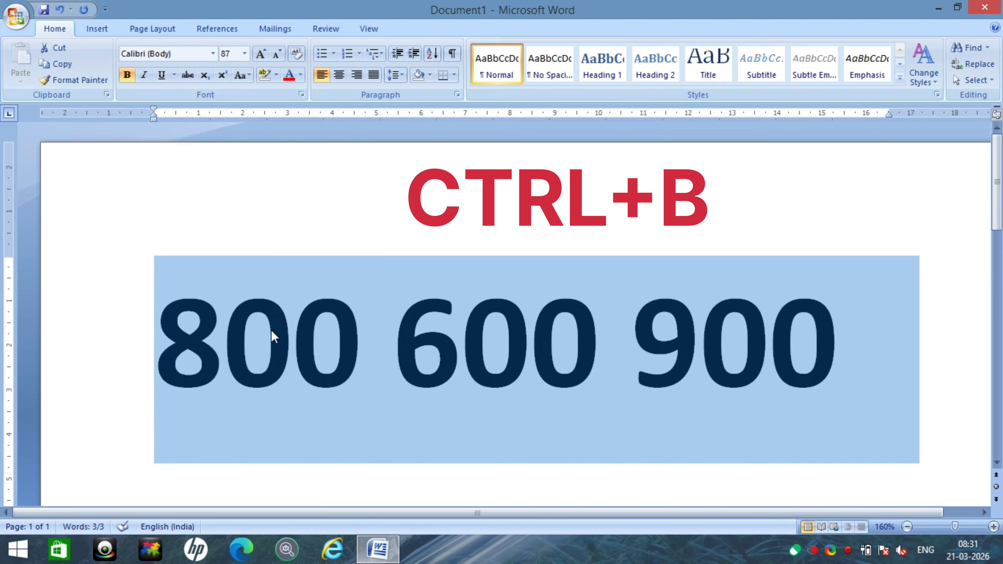
{"action": "left_click", "coordinate": [272, 330]}
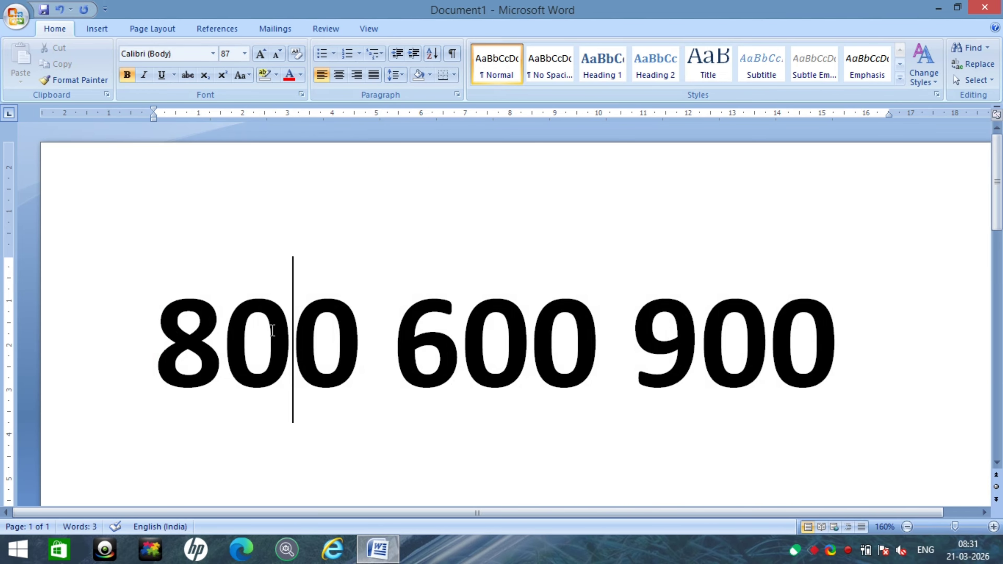
{"action": "key", "text": "ctrl+z"}
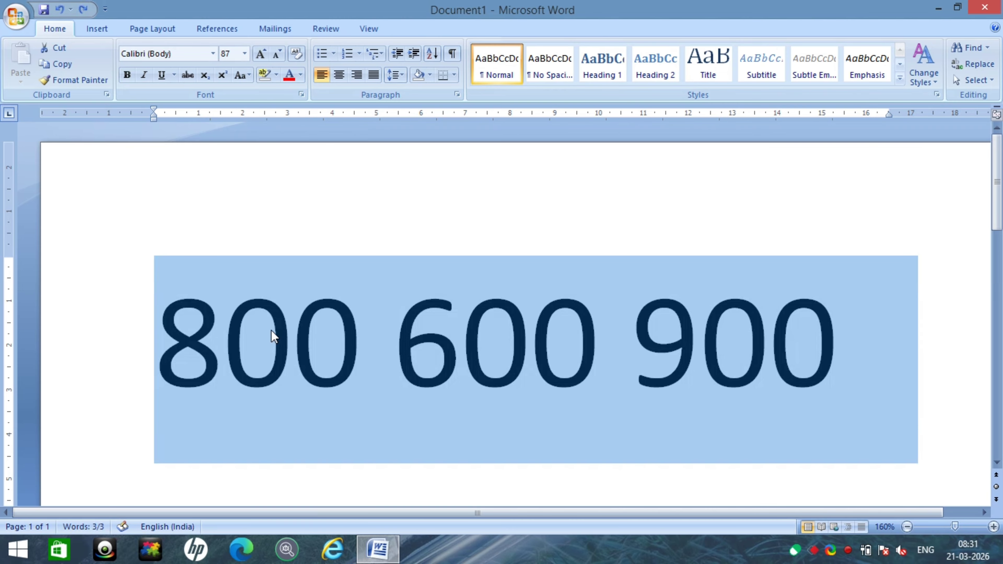
{"action": "left_click", "coordinate": [397, 340]}
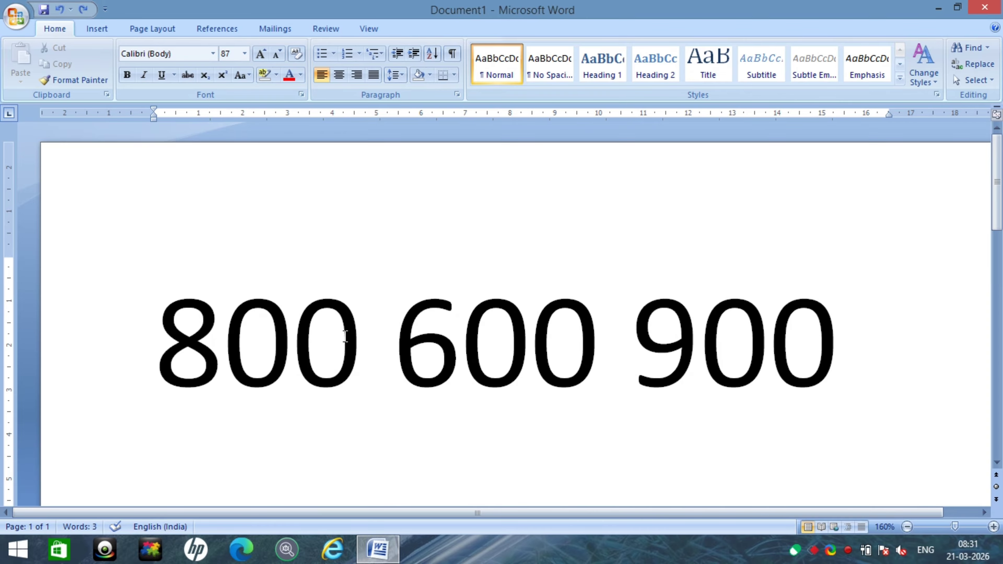
Apply bold formatting to the entire line 800 600 900 and deselect the text.
{"action": "key", "text": "ctrl+a"}
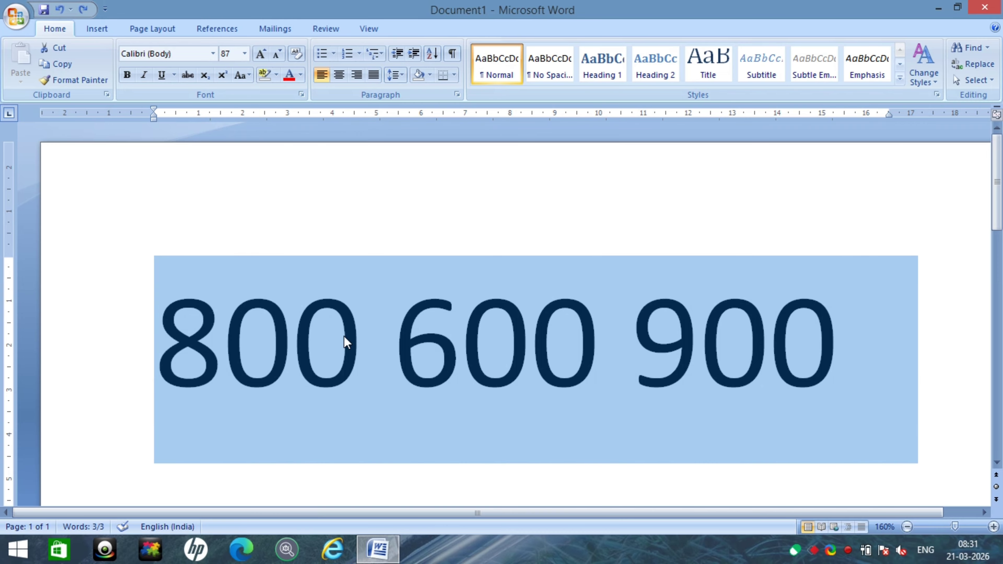
{"action": "key", "text": "ctrl+b"}
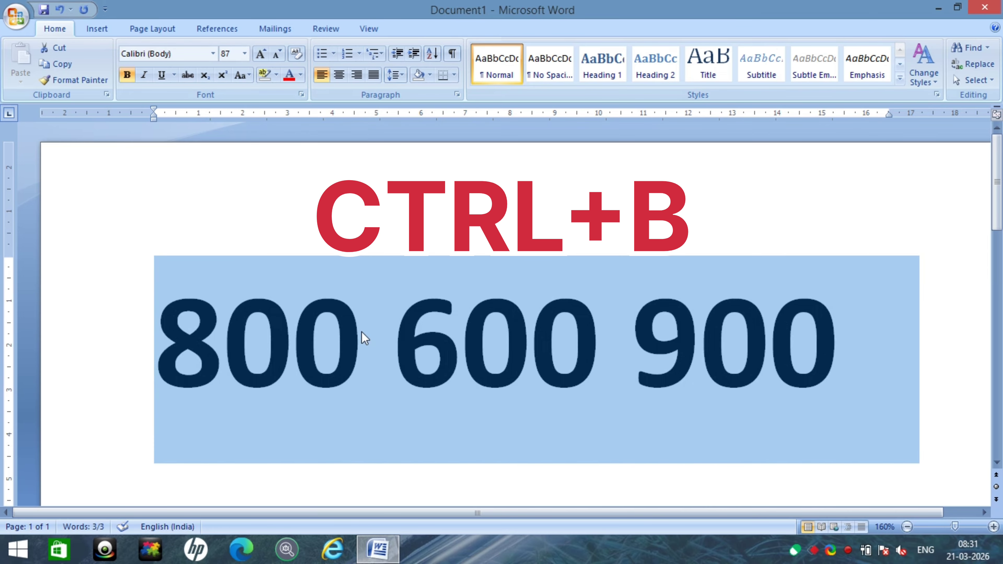
{"action": "left_click", "coordinate": [363, 334]}
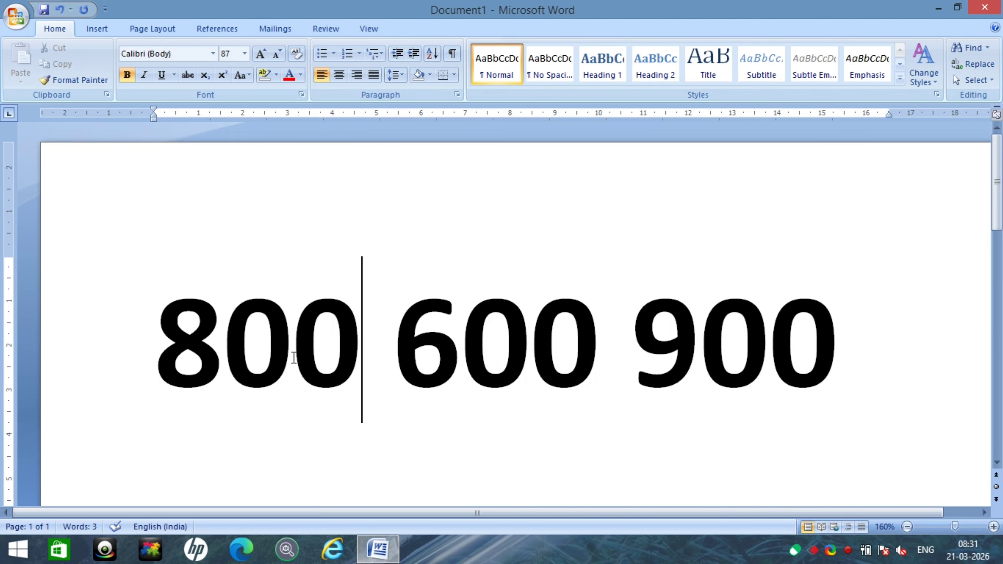
Delete 600 and 900 so only 800 remains, and reduce the page's top margin to about 1.3 cm.
{"action": "left_click_drag", "start_coordinate": [155, 336], "coordinate": [523, 362]}
{"action": "left_click", "coordinate": [523, 362]}
{"action": "left_click_drag", "start_coordinate": [427, 356], "coordinate": [817, 381]}
{"action": "key", "text": "Delete"}
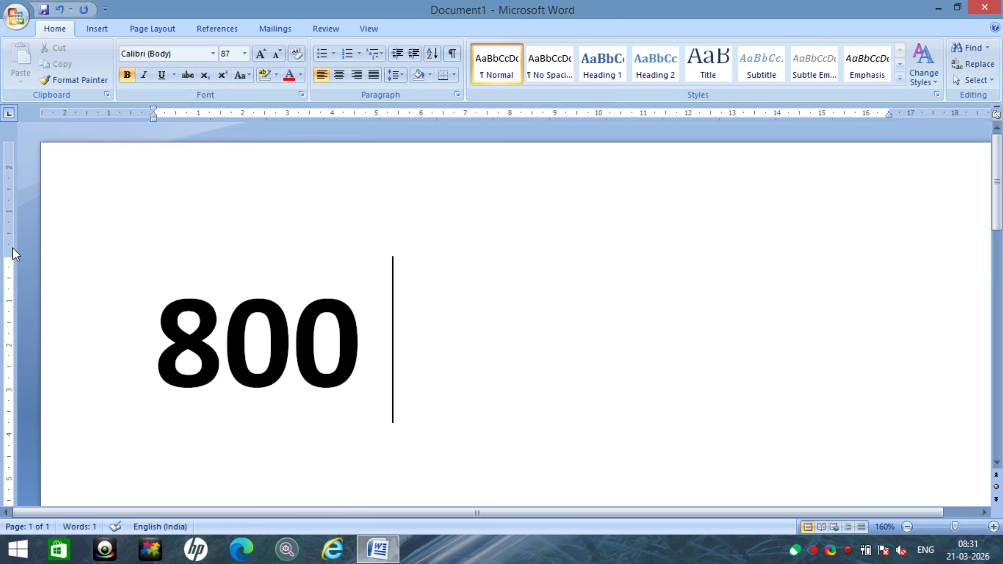
{"action": "left_click_drag", "start_coordinate": [9, 257], "coordinate": [10, 197]}
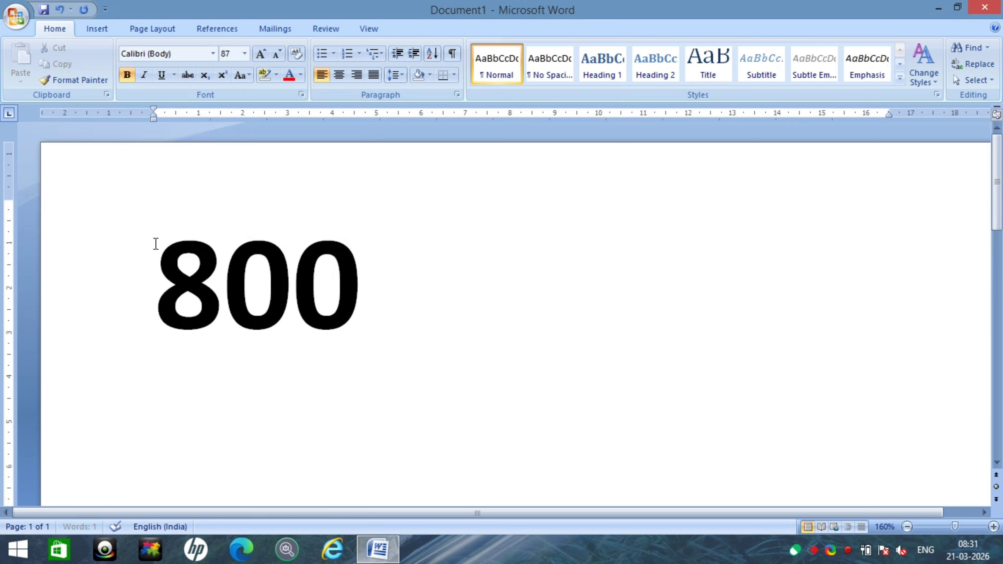
{"action": "left_click", "coordinate": [270, 216]}
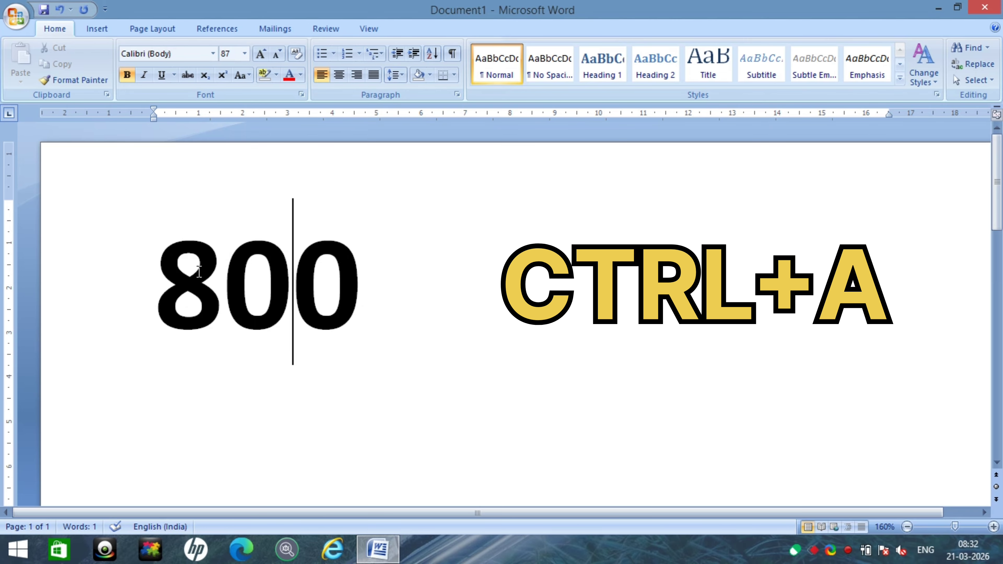
Copy the entire text 800 and paste it three times after the original.
{"action": "key", "text": "ctrl+a"}
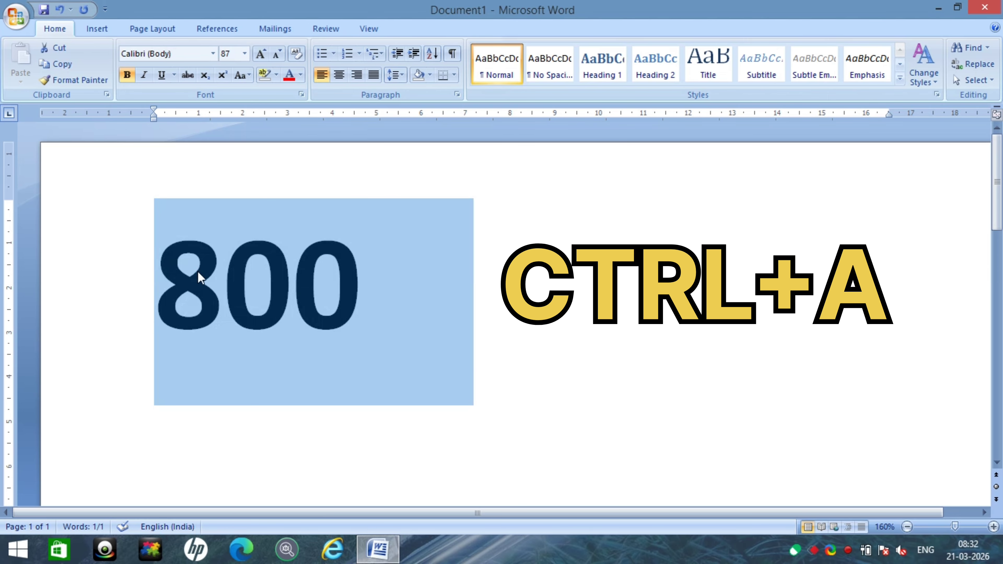
{"action": "key", "text": "ctrl+c"}
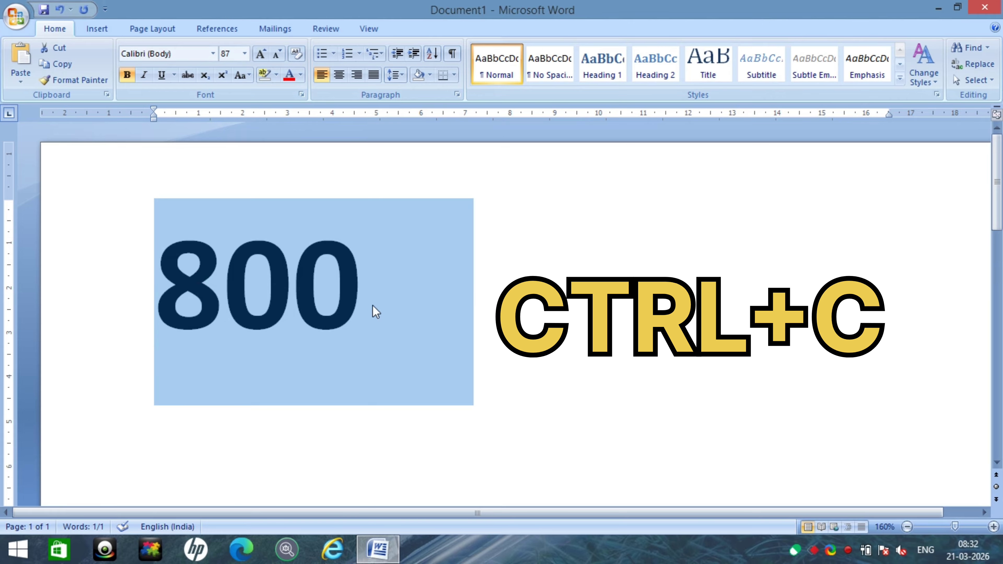
{"action": "left_click", "coordinate": [376, 292]}
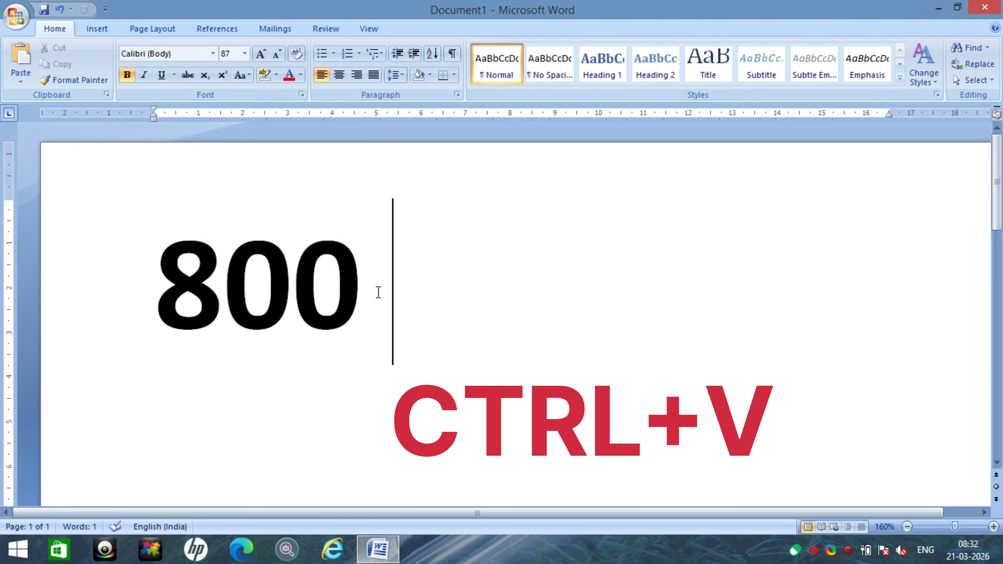
{"action": "key", "text": "ctrl+v"}
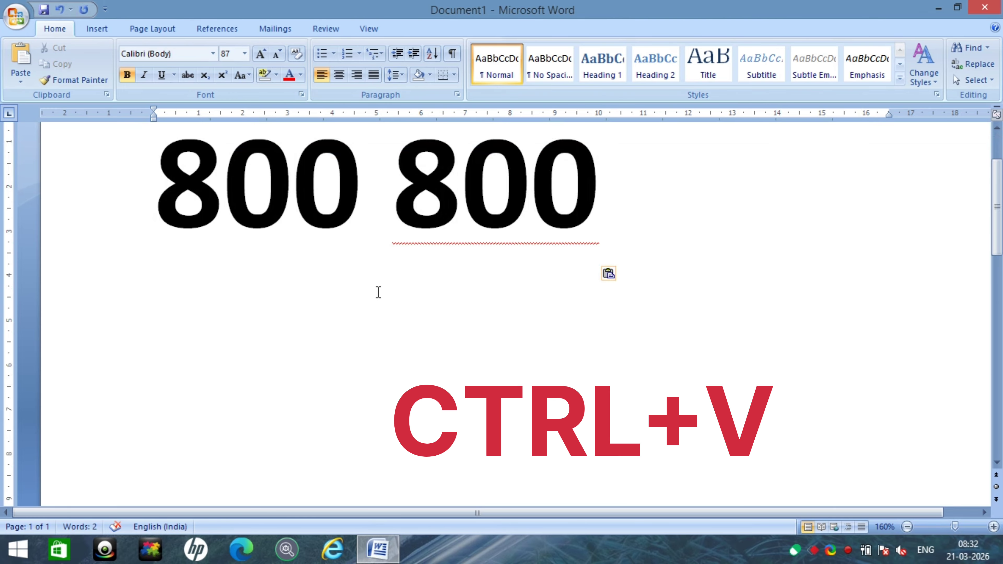
{"action": "key", "text": "ctrl+v"}
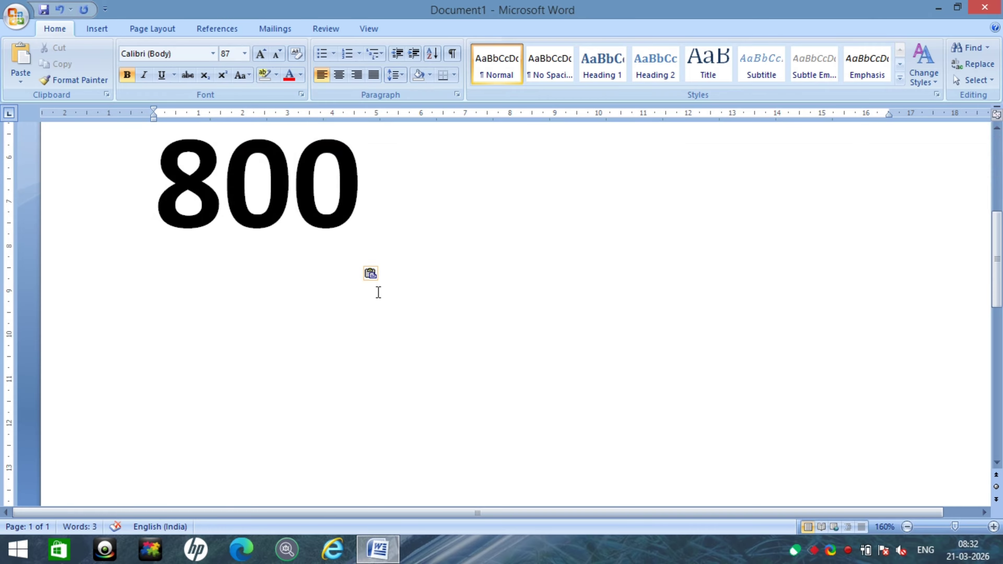
{"action": "key", "text": "ctrl+v"}
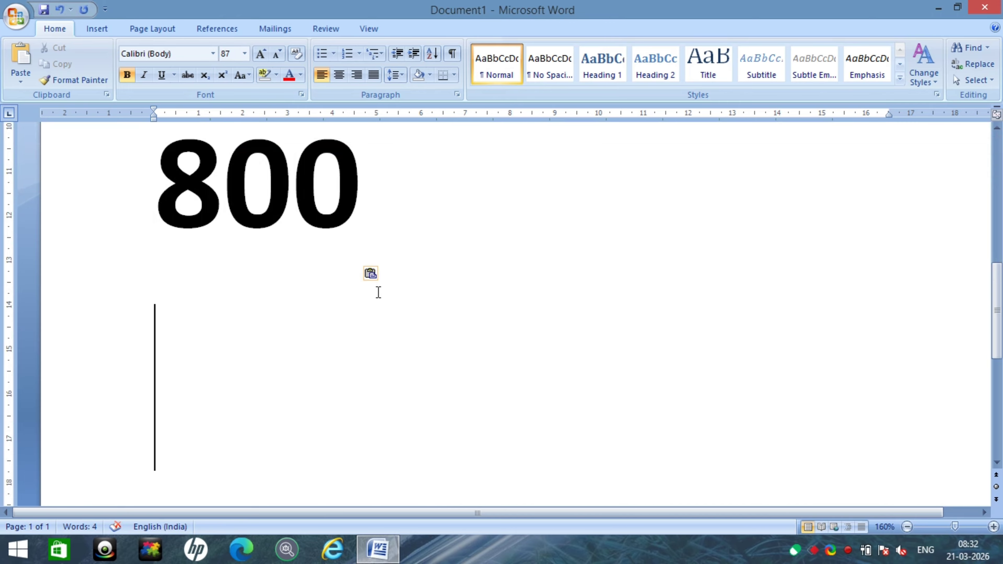
Undo the three pastes of 800.
{"action": "scroll", "coordinate": [379, 293], "scroll_direction": "up", "scroll_amount": 5}
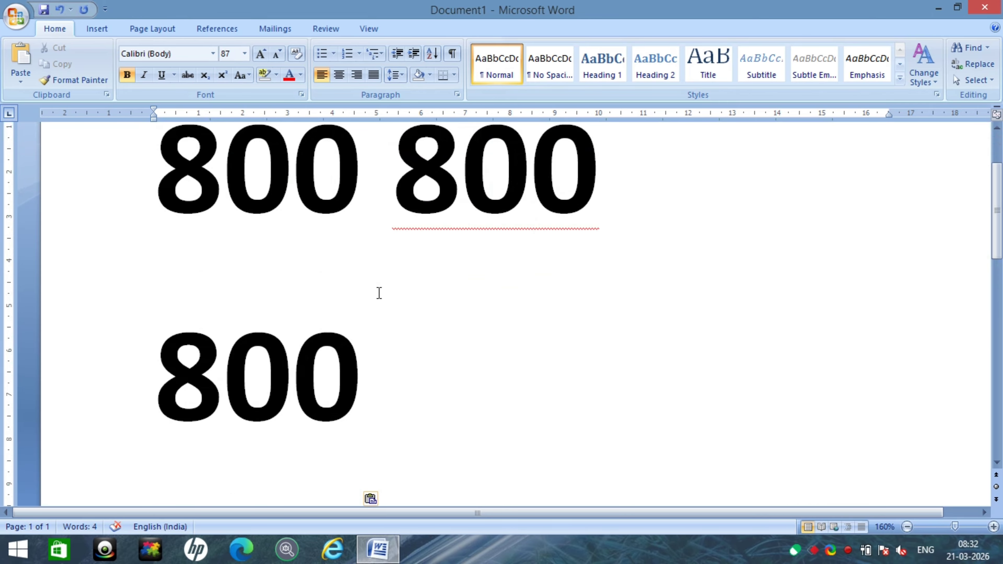
{"action": "key", "text": "ctrl+z"}
{"action": "key", "text": "ctrl+z"}
{"action": "key", "text": "ctrl+z"}
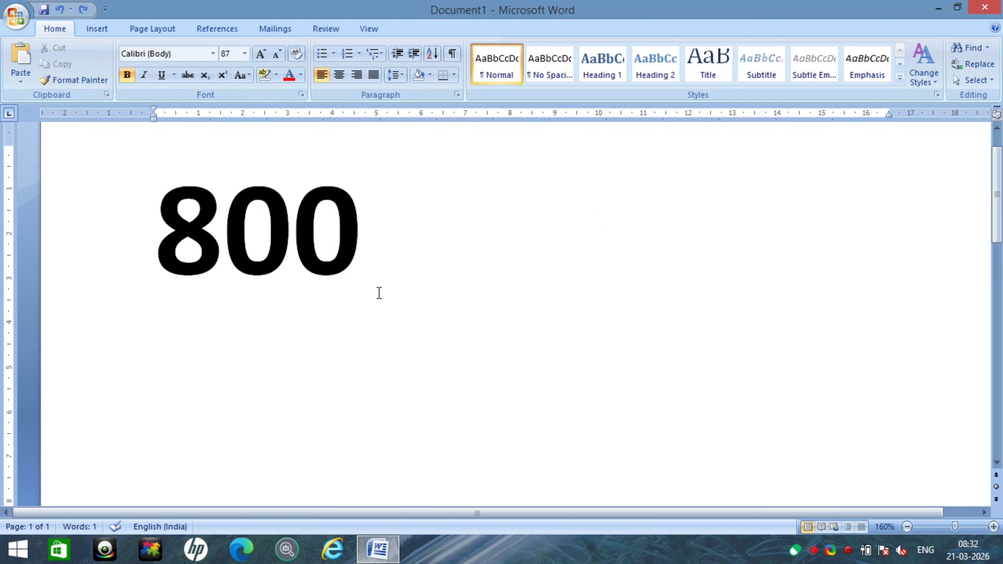
{"action": "scroll", "coordinate": [378, 249], "scroll_direction": "down", "scroll_amount": 1}
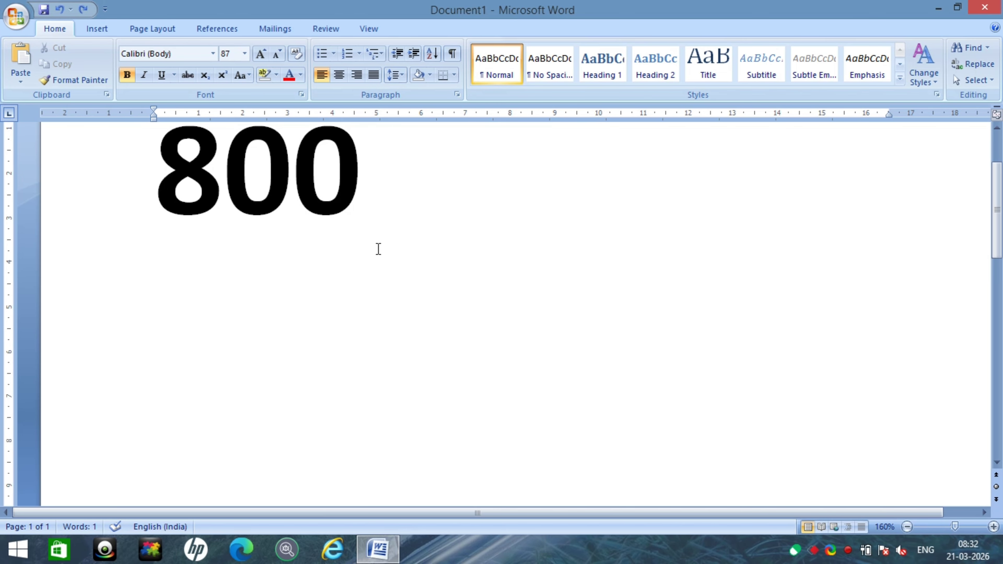
{"action": "scroll", "coordinate": [391, 255], "scroll_direction": "up", "scroll_amount": 2}
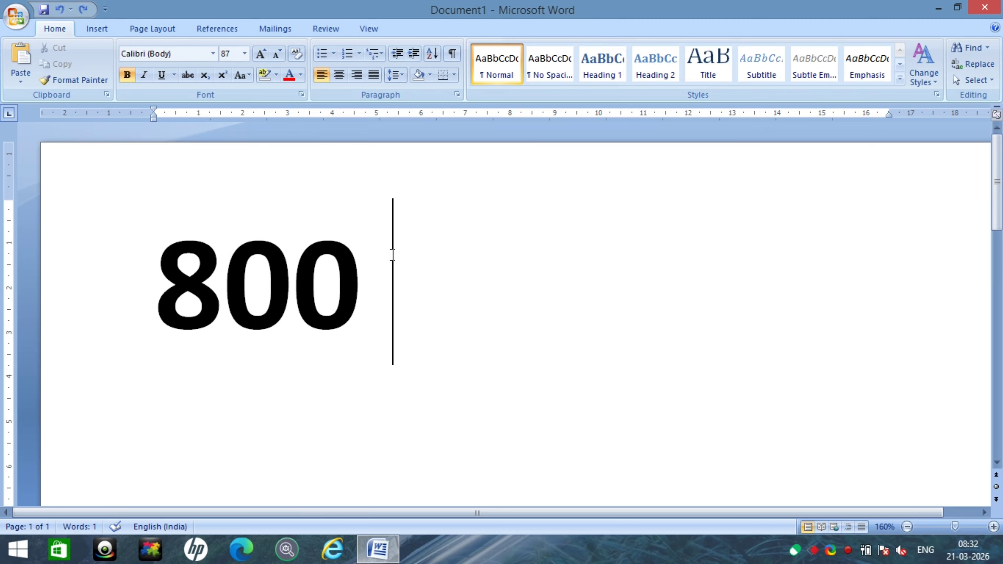
Copy the entire text 800 again and paste it twice after the original.
{"action": "key", "text": "ctrl+a"}
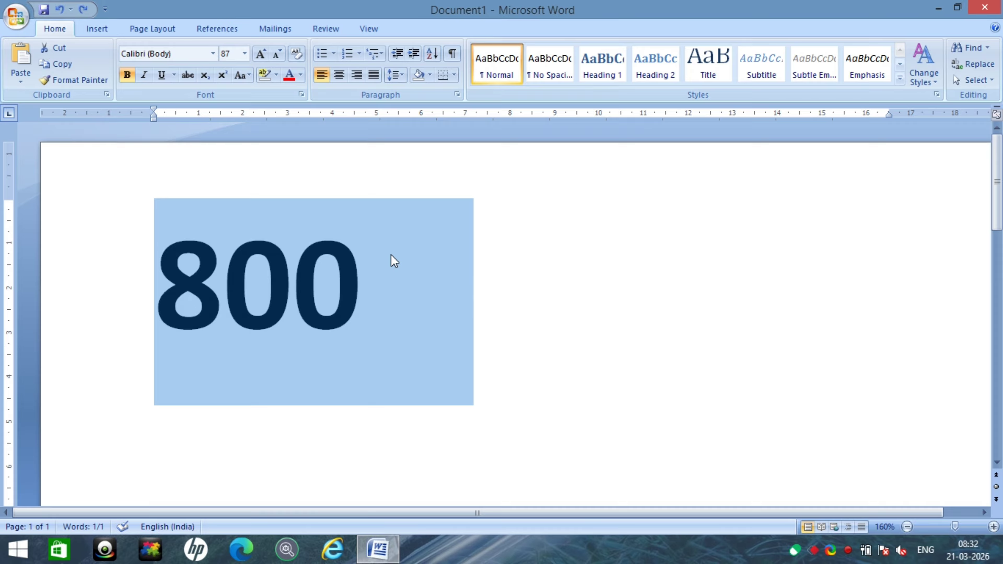
{"action": "key", "text": "ctrl+c"}
{"action": "left_click", "coordinate": [392, 254]}
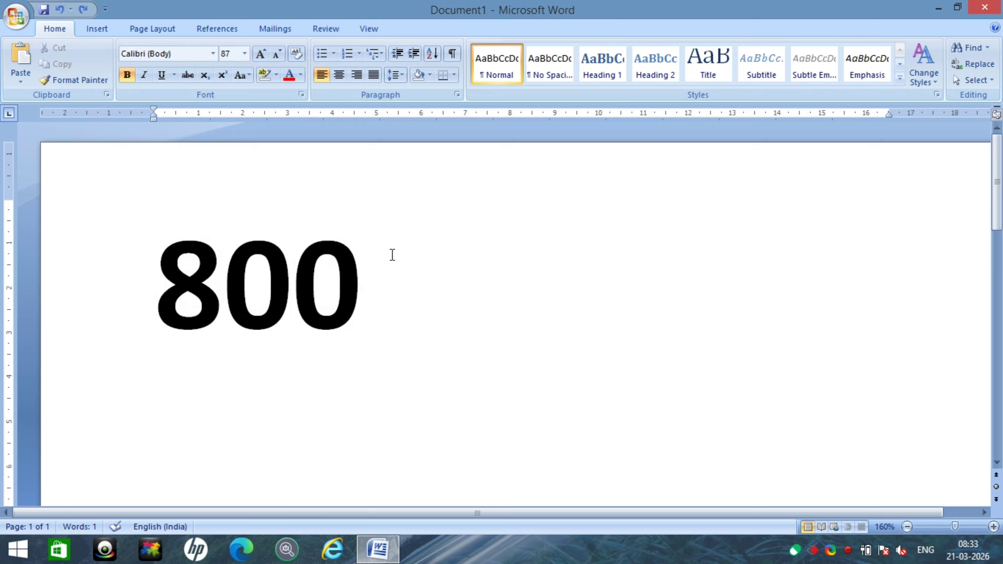
{"action": "key", "text": "ctrl+v"}
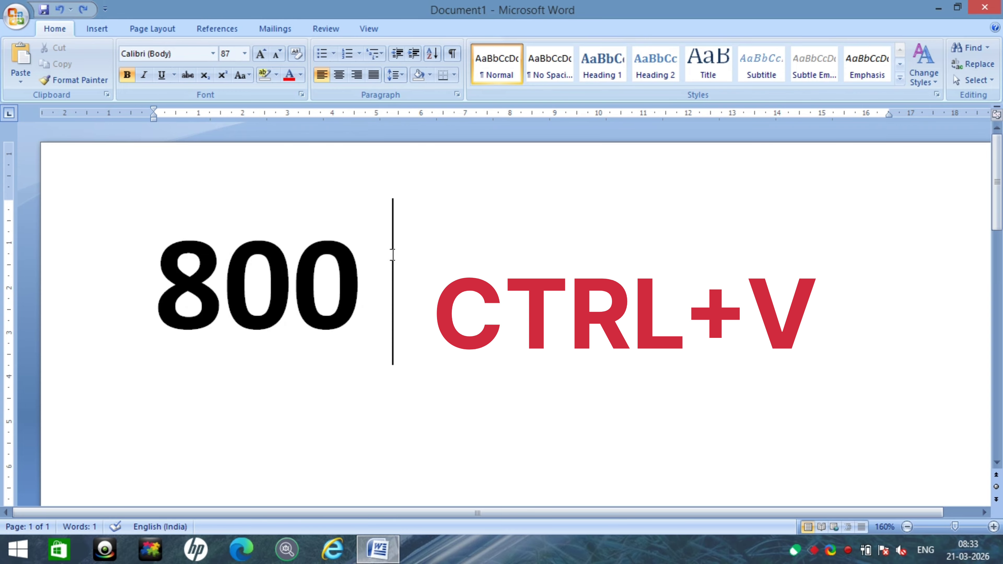
{"action": "key", "text": "ctrl+v"}
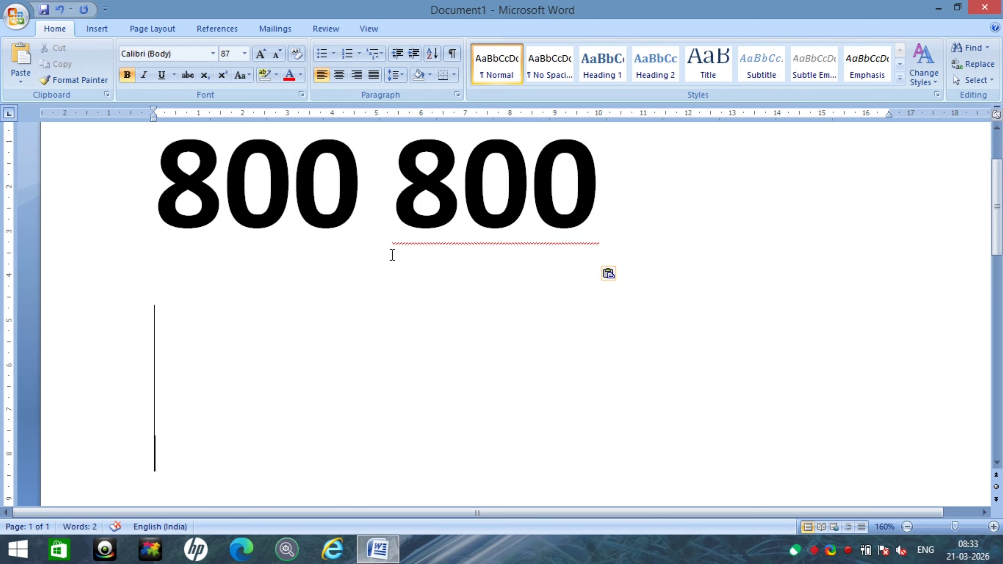
{"action": "key", "text": "ctrl+z"}
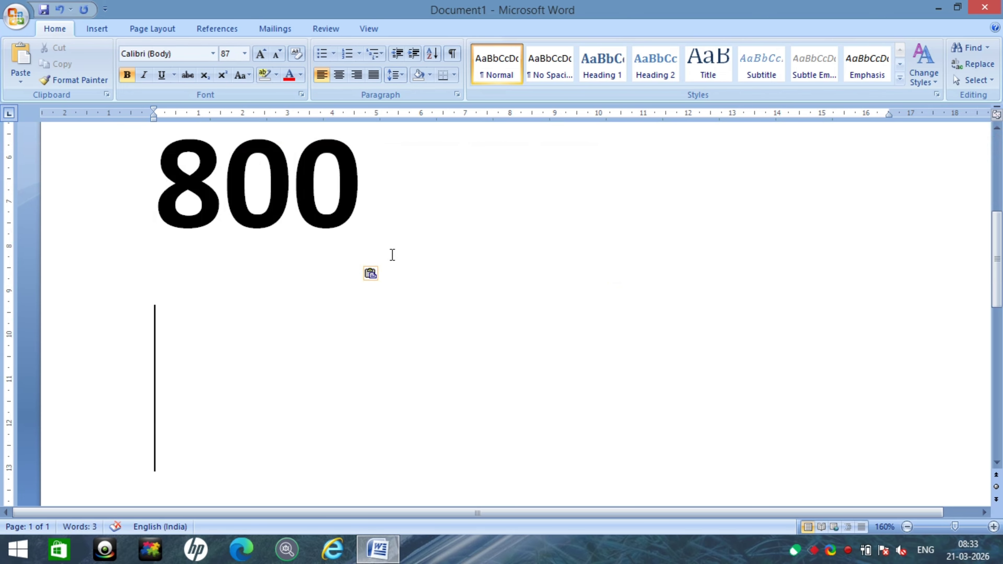
{"action": "key", "text": "ctrl+y"}
{"action": "scroll", "coordinate": [392, 255], "scroll_direction": "up", "scroll_amount": 2}
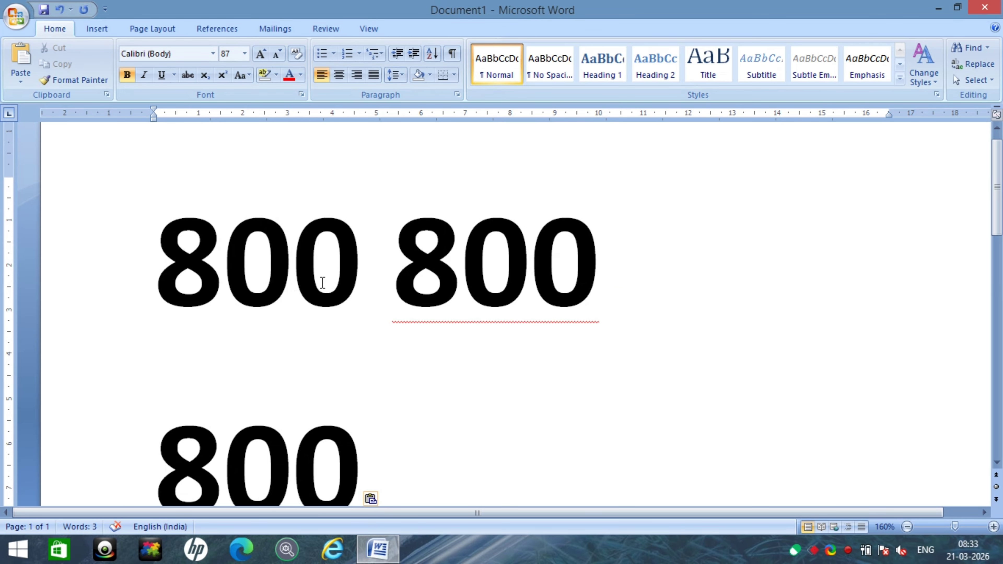
Undo both pasted copies of 800.
{"action": "scroll", "coordinate": [324, 282], "scroll_direction": "down", "scroll_amount": 2}
{"action": "scroll", "coordinate": [324, 283], "scroll_direction": "up", "scroll_amount": 1}
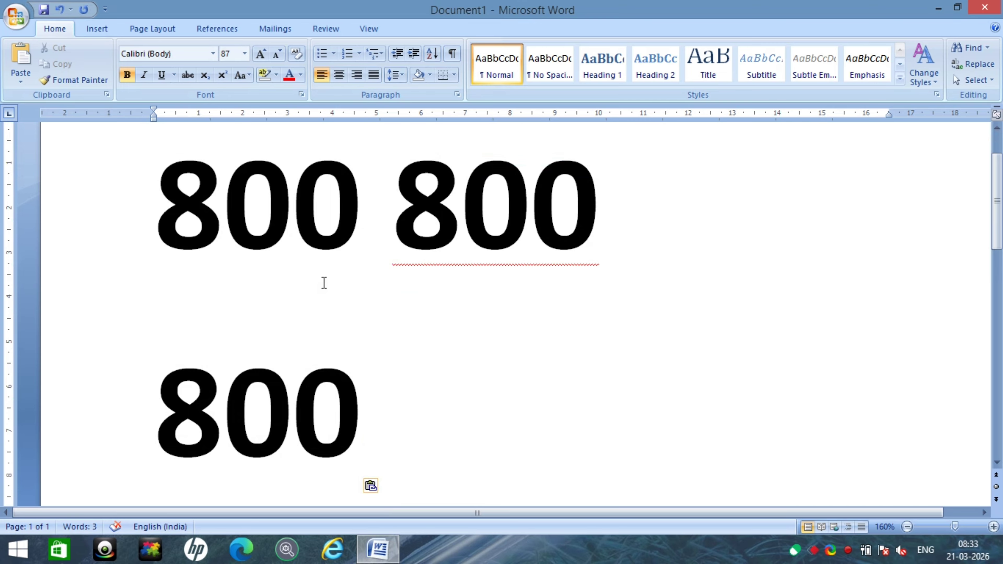
{"action": "key", "text": "ctrl+z"}
{"action": "key", "text": "ctrl+z"}
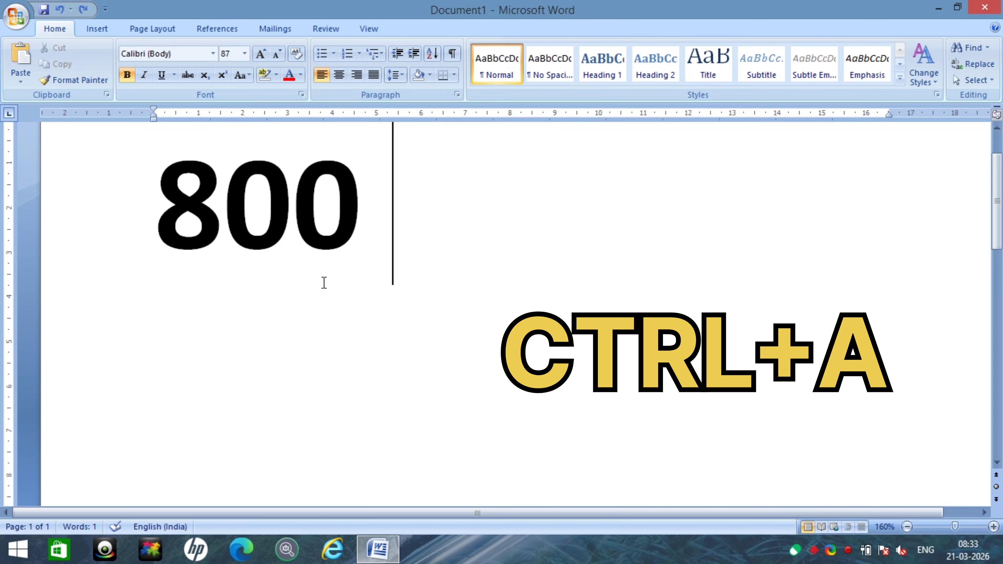
Use the Font dialog to set the entire text 800 to Italic style and size 20.
{"action": "key", "text": "ctrl+a"}
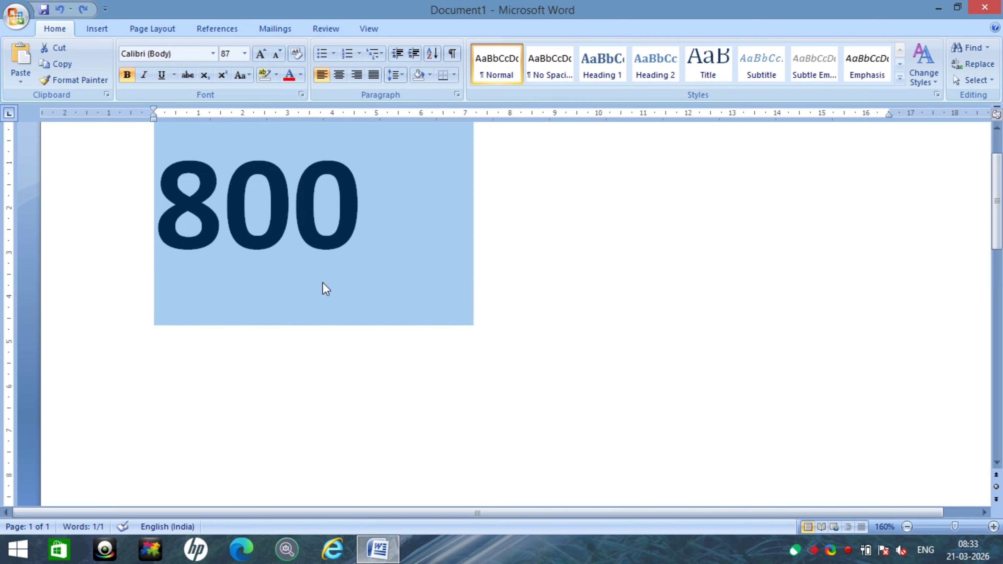
{"action": "key", "text": "ctrl+d"}
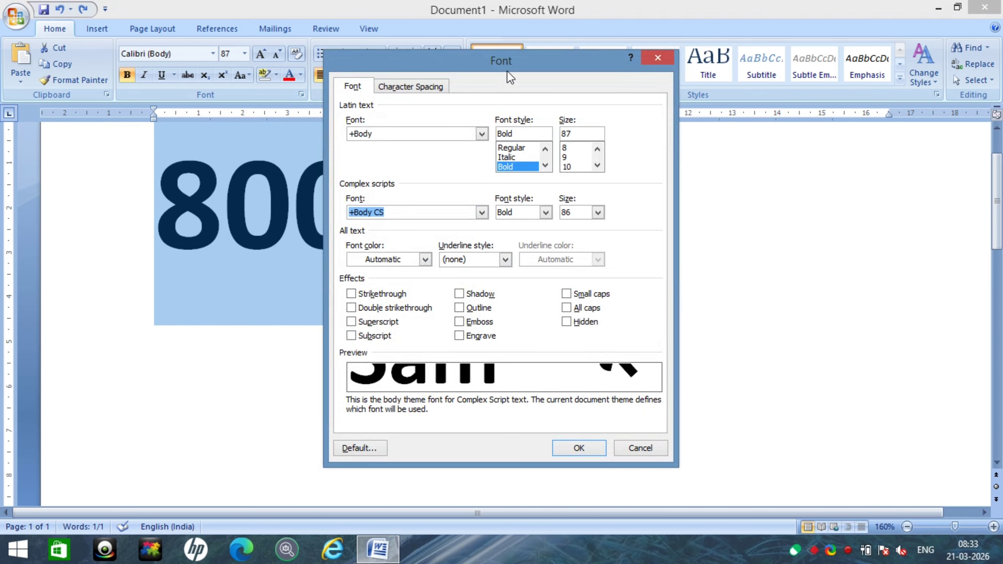
{"action": "left_click_drag", "start_coordinate": [533, 69], "coordinate": [740, 89]}
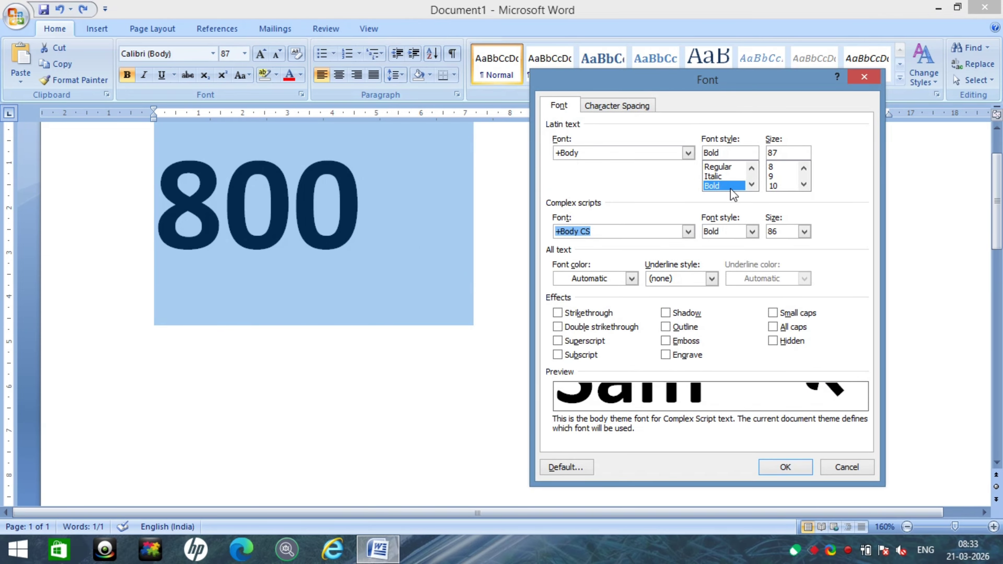
{"action": "left_click", "coordinate": [718, 177]}
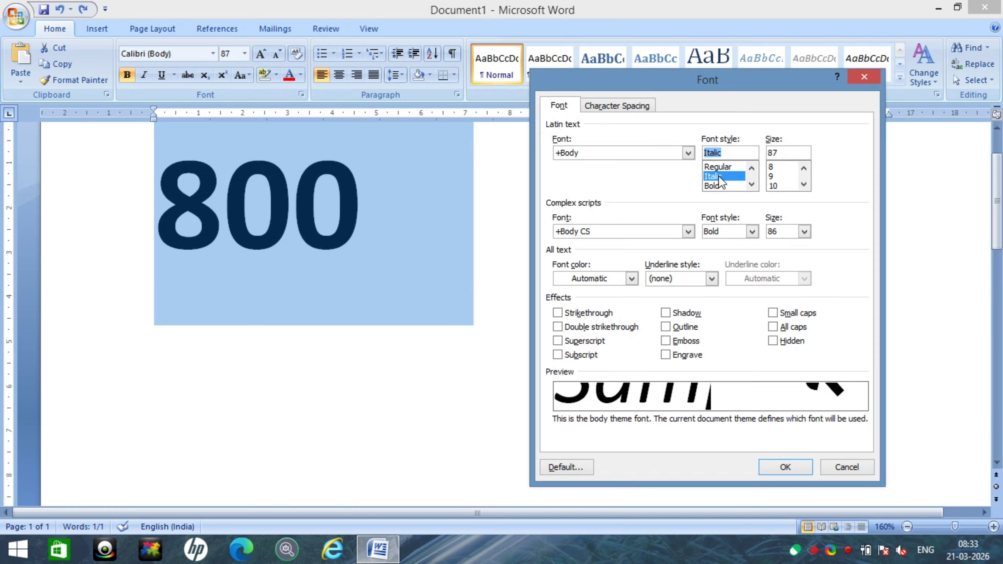
{"action": "left_click", "coordinate": [805, 184]}
{"action": "left_click", "coordinate": [805, 184]}
{"action": "left_click", "coordinate": [805, 184]}
{"action": "left_click", "coordinate": [781, 186]}
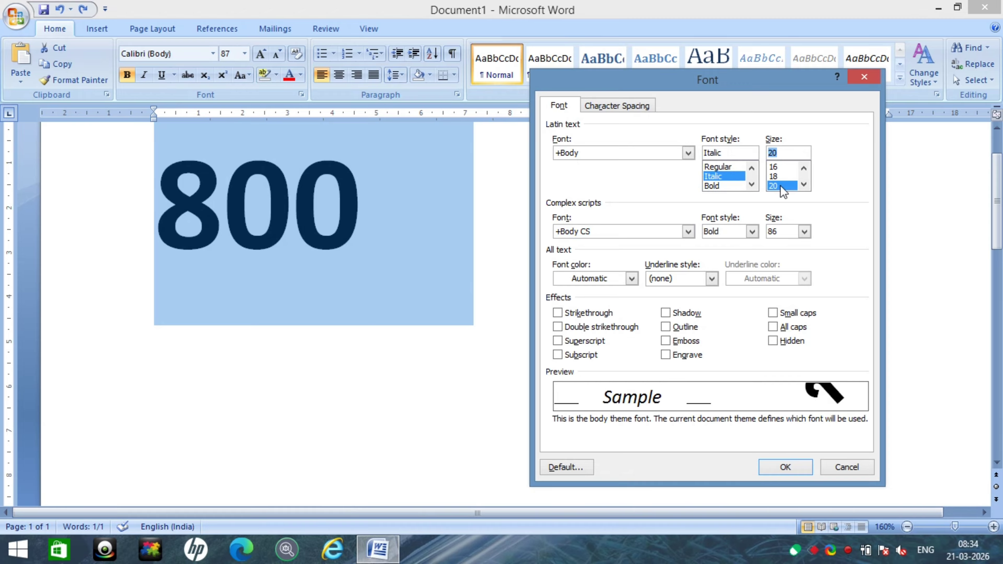
Set the font color to standard red and apply the Font dialog settings to the text.
{"action": "left_click", "coordinate": [632, 279]}
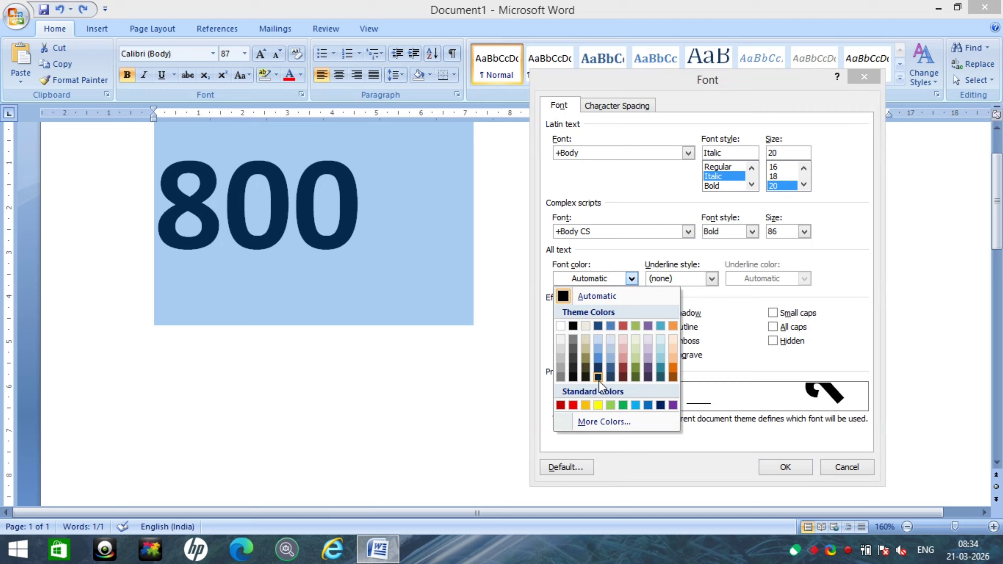
{"action": "left_click", "coordinate": [574, 406]}
{"action": "left_click", "coordinate": [785, 466]}
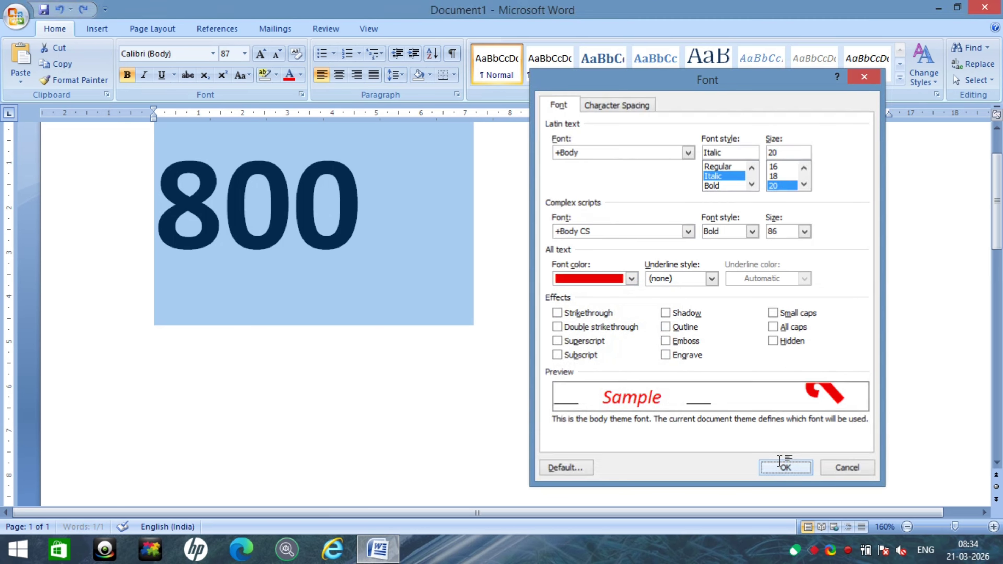
{"action": "left_click", "coordinate": [394, 278]}
{"action": "scroll", "coordinate": [391, 272], "scroll_direction": "up", "scroll_amount": 1}
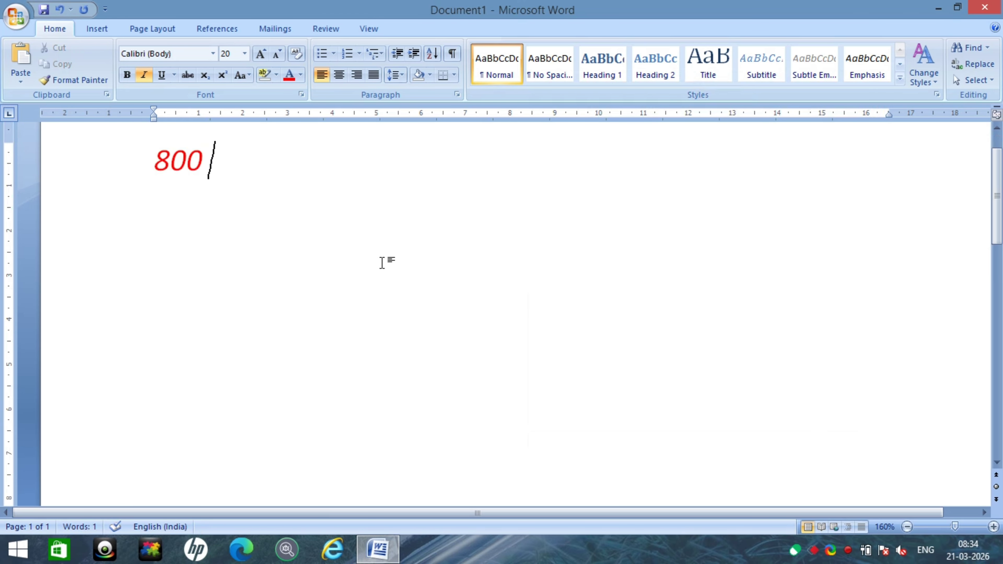
Enlarge the 800 text one point at a time up to font size 59.
{"action": "left_click", "coordinate": [136, 174]}
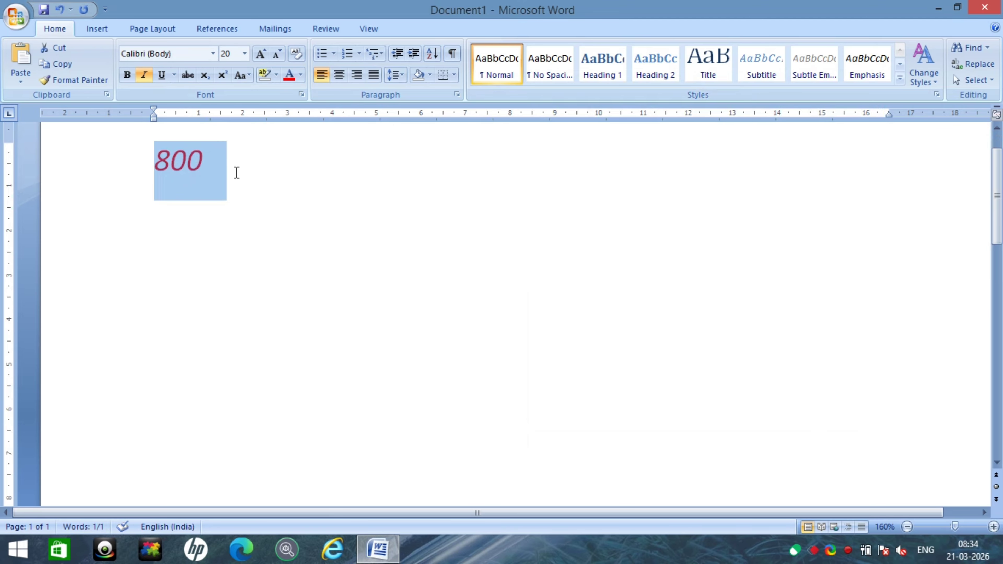
{"action": "key", "text": "ctrl+bracketright"}
{"action": "key", "text": "ctrl+bracketright"}
{"action": "key", "text": "ctrl+bracketright"}
{"action": "key", "text": "ctrl+bracketright"}
{"action": "key", "text": "ctrl+bracketright"}
{"action": "key", "text": "ctrl+bracketright"}
{"action": "key", "text": "ctrl+bracketright"}
{"action": "key", "text": "ctrl+bracketright"}
{"action": "key", "text": "ctrl+bracketright"}
{"action": "key", "text": "ctrl+bracketright"}
{"action": "key", "text": "ctrl+bracketright"}
{"action": "key", "text": "ctrl+bracketright"}
{"action": "key", "text": "ctrl+bracketright"}
{"action": "key", "text": "ctrl+bracketright"}
{"action": "key", "text": "ctrl+bracketright"}
{"action": "key", "text": "ctrl+bracketright"}
{"action": "key", "text": "ctrl+bracketright"}
{"action": "key", "text": "ctrl+bracketright"}
{"action": "key", "text": "ctrl+bracketright"}
{"action": "key", "text": "ctrl+bracketright"}
{"action": "key", "text": "ctrl+bracketright"}
{"action": "key", "text": "ctrl+bracketright"}
{"action": "key", "text": "ctrl+bracketright"}
{"action": "key", "text": "ctrl+bracketright"}
{"action": "key", "text": "ctrl+bracketright"}
{"action": "key", "text": "ctrl+bracketright"}
{"action": "key", "text": "ctrl+bracketright"}
{"action": "key", "text": "ctrl+bracketright"}
{"action": "key", "text": "ctrl+bracketright"}
{"action": "key", "text": "ctrl+bracketright"}
{"action": "key", "text": "ctrl+bracketright"}
{"action": "key", "text": "ctrl+bracketright"}
{"action": "key", "text": "ctrl+bracketright"}
{"action": "key", "text": "ctrl+bracketright"}
{"action": "key", "text": "ctrl+bracketright"}
{"action": "key", "text": "ctrl+bracketright"}
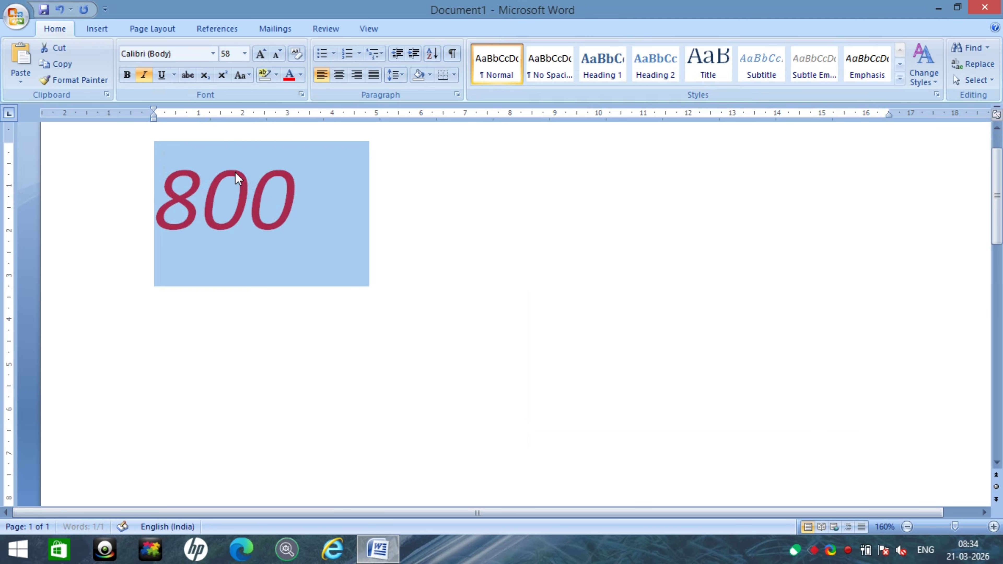
{"action": "left_click", "coordinate": [271, 236]}
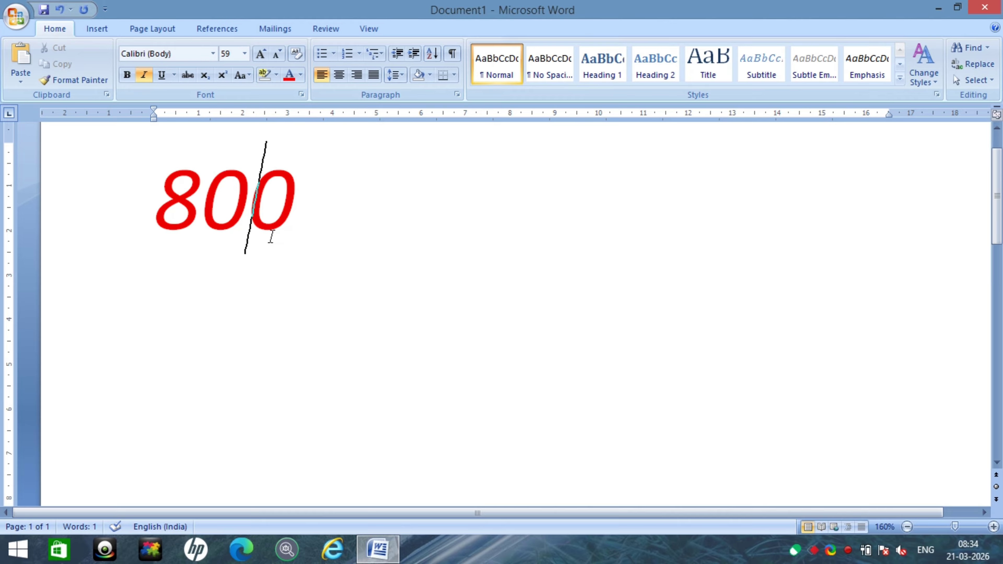
Set the size of the entire text 800 to 72 in the Font dialog.
{"action": "key", "text": "ctrl+a"}
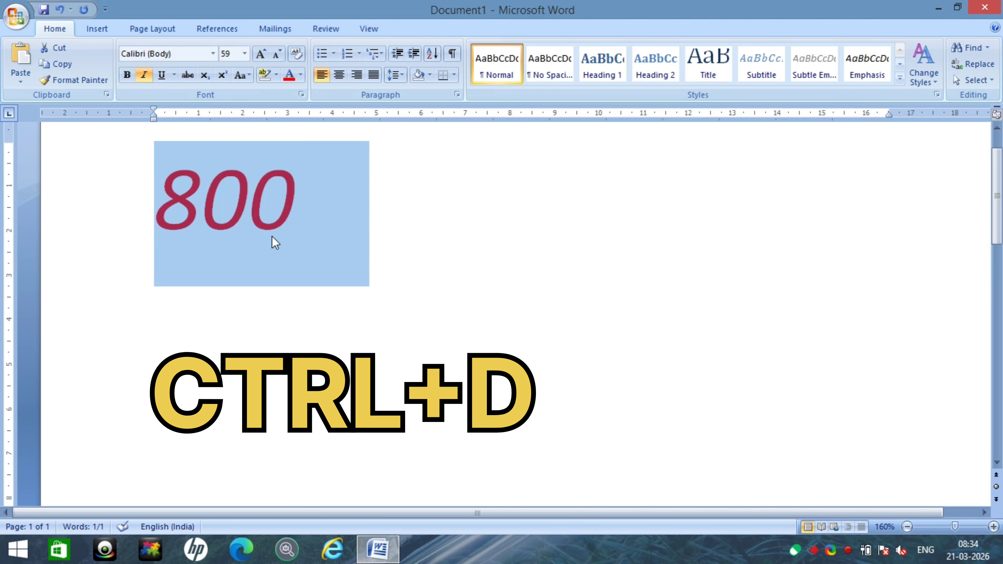
{"action": "key", "text": "ctrl+d"}
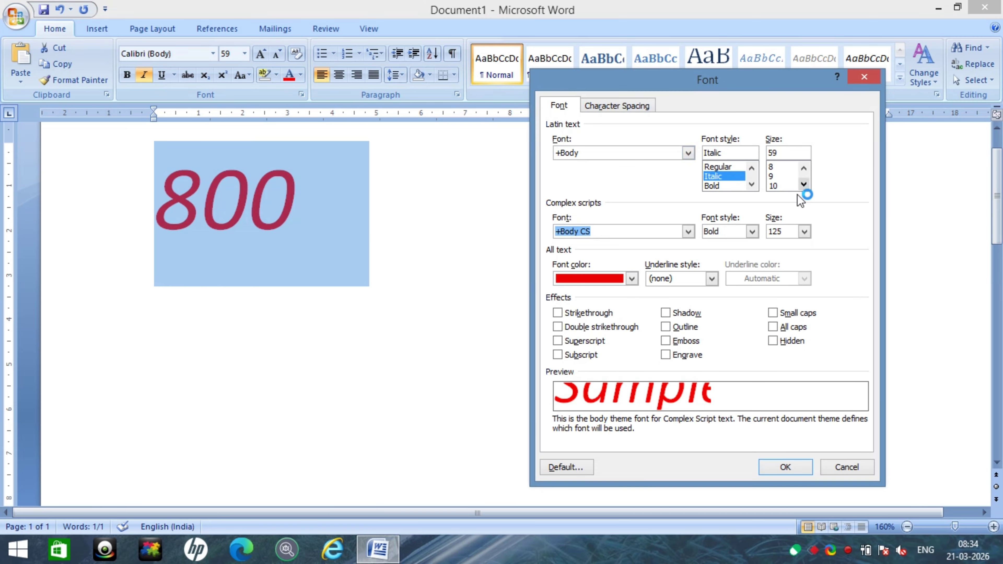
{"action": "scroll", "coordinate": [806, 189], "scroll_direction": "down", "scroll_amount": 3}
{"action": "scroll", "coordinate": [807, 188], "scroll_direction": "down", "scroll_amount": 3}
{"action": "left_click", "coordinate": [774, 186]}
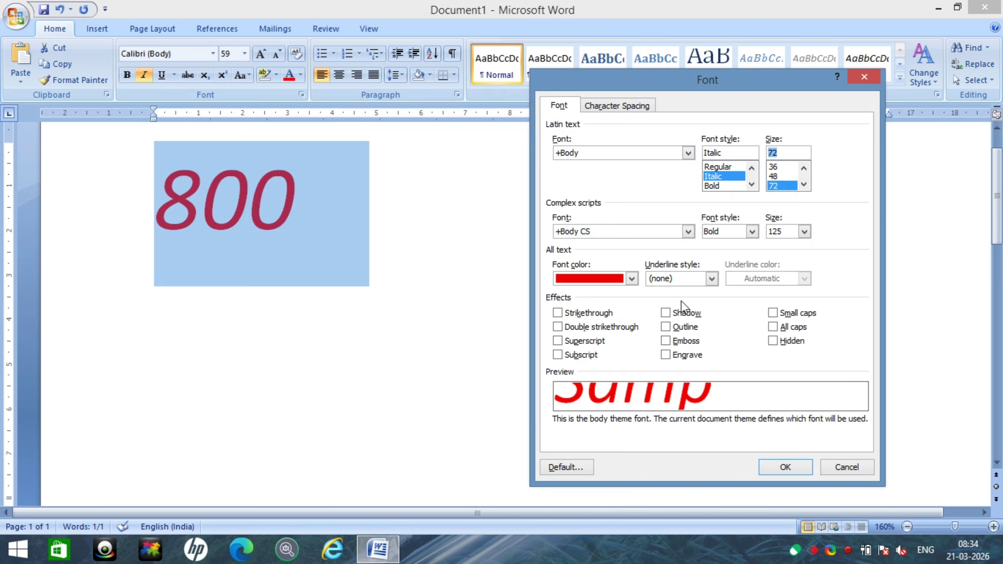
Choose a dark orange theme font color, enable Strikethrough, and apply the font settings to 800.
{"action": "left_click", "coordinate": [632, 278]}
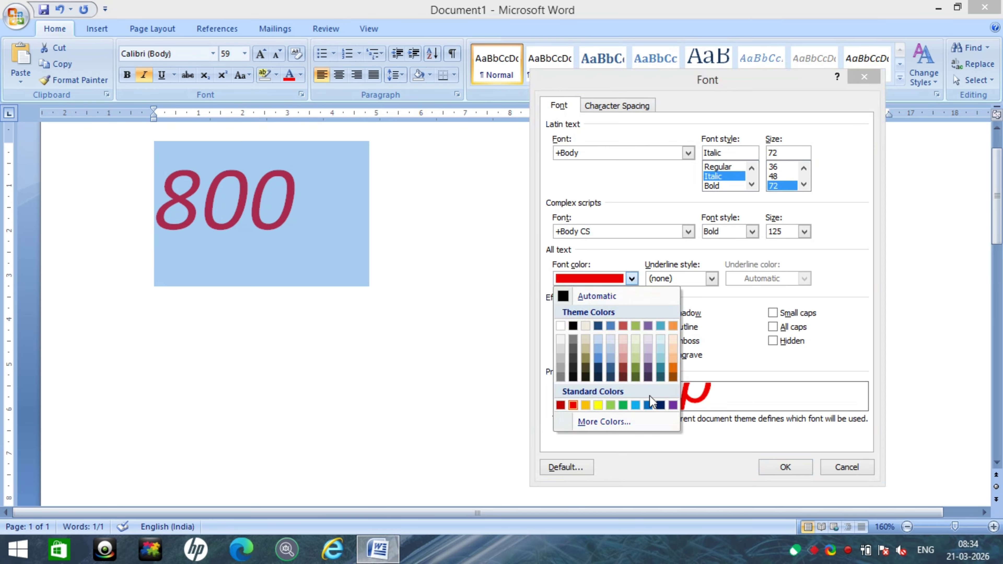
{"action": "left_click", "coordinate": [674, 370]}
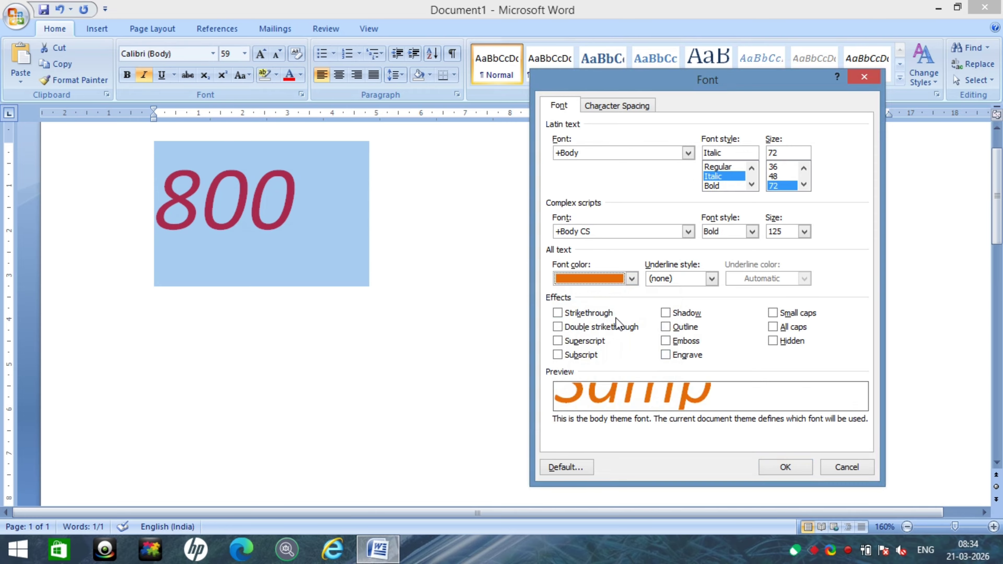
{"action": "left_click", "coordinate": [595, 316]}
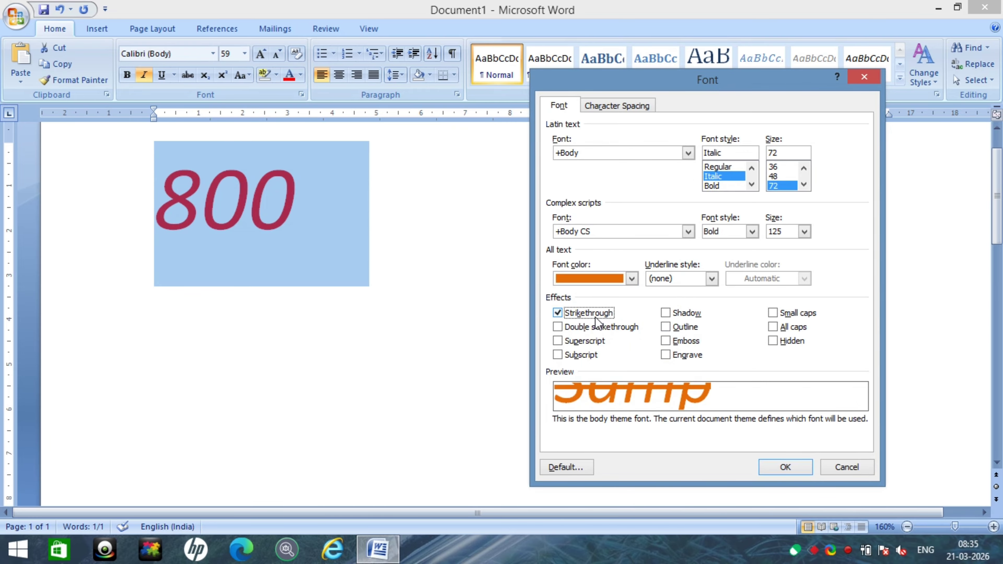
{"action": "left_click", "coordinate": [781, 465]}
{"action": "left_click", "coordinate": [450, 300]}
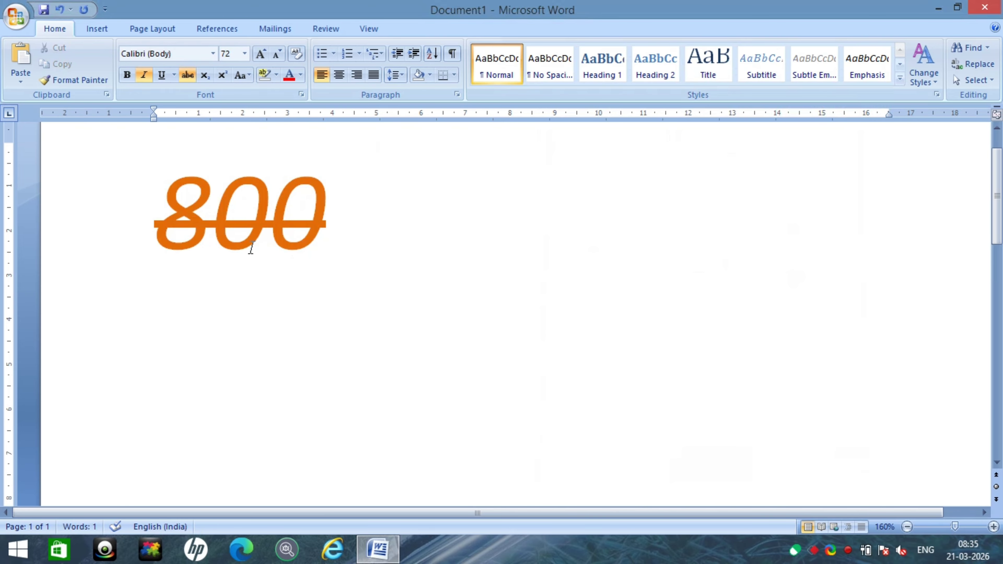
Remove the Strikethrough effect from the entire text 800 using the Font dialog.
{"action": "key", "text": "ctrl+a"}
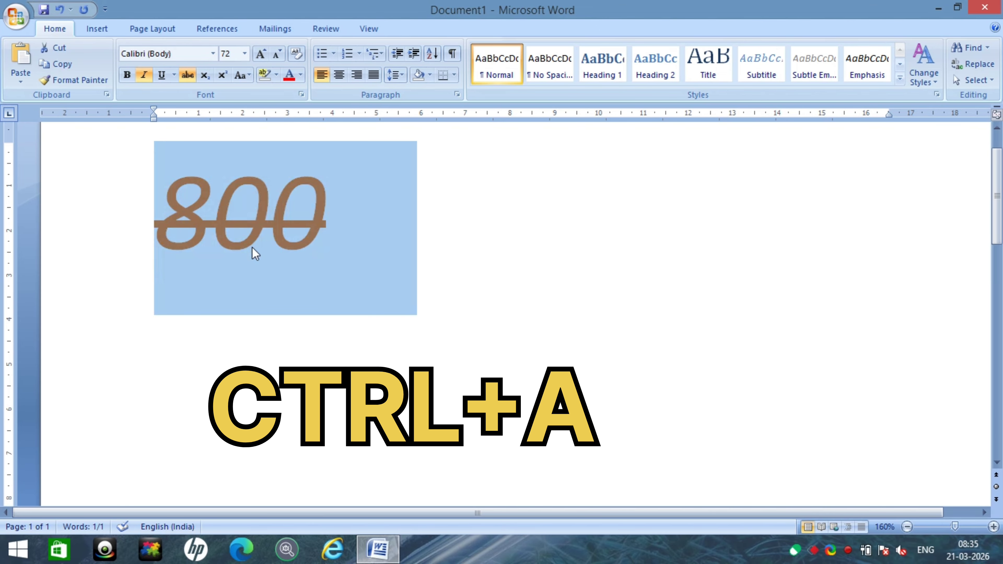
{"action": "key", "text": "ctrl+d"}
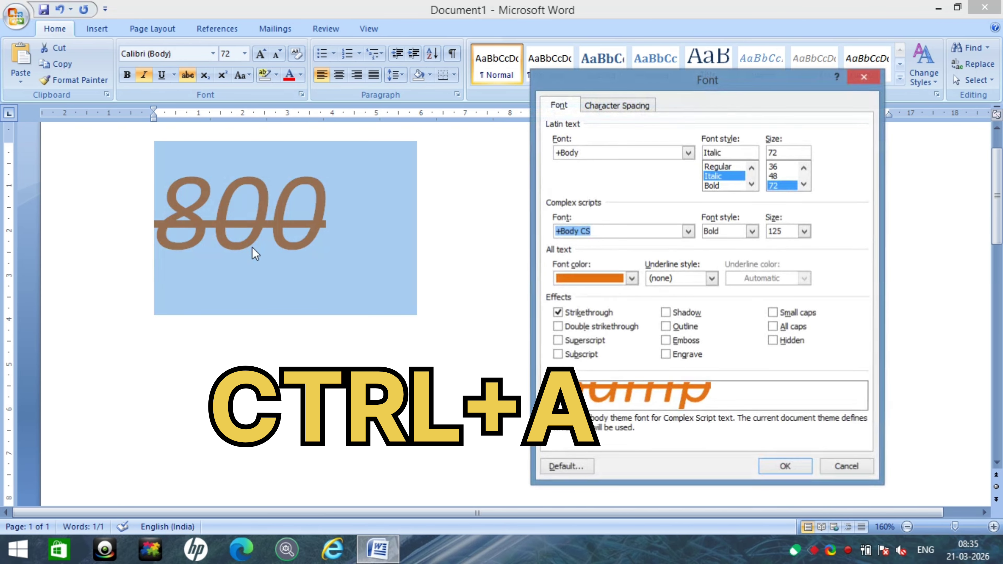
{"action": "left_click", "coordinate": [560, 314]}
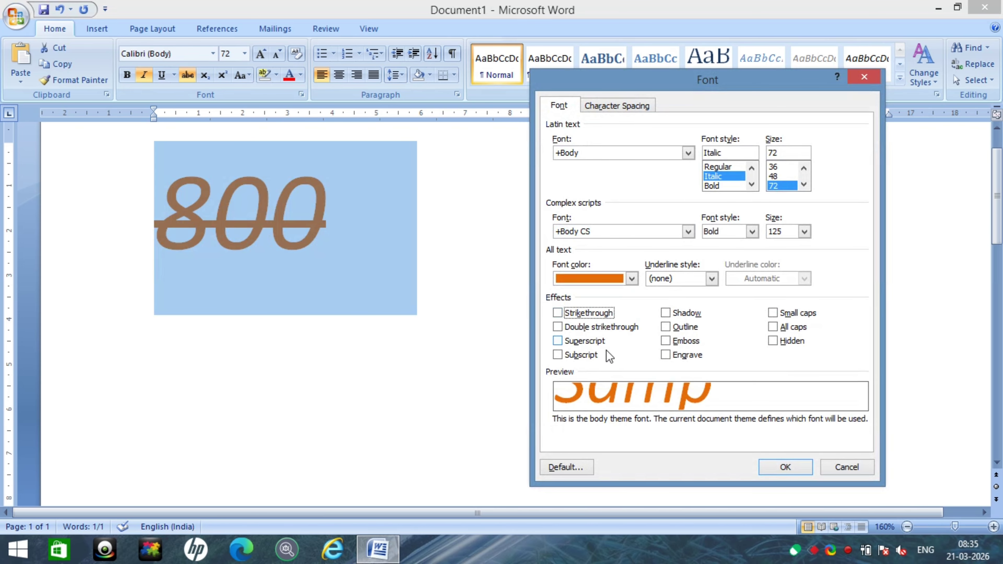
{"action": "left_click", "coordinate": [784, 467]}
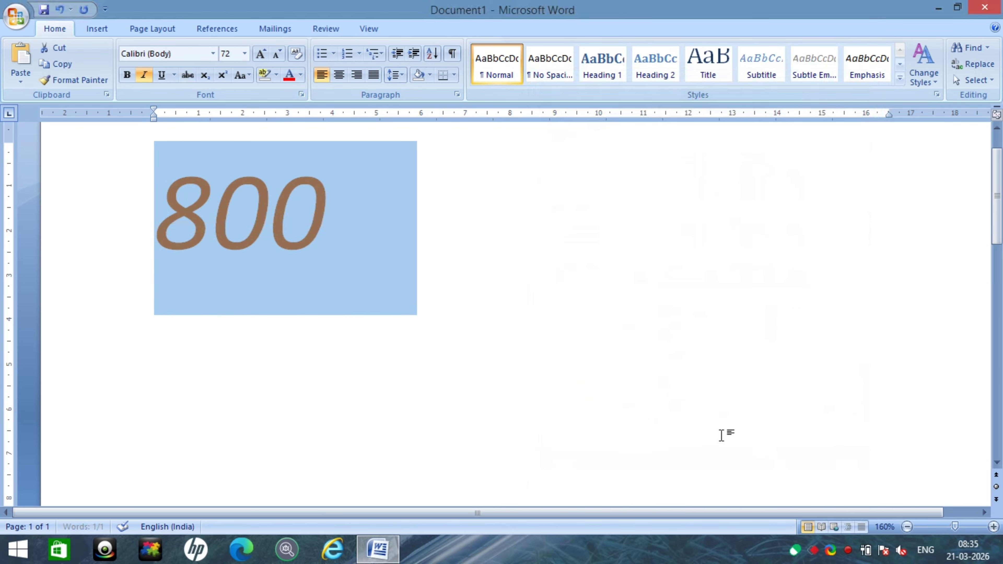
{"action": "left_click", "coordinate": [257, 265]}
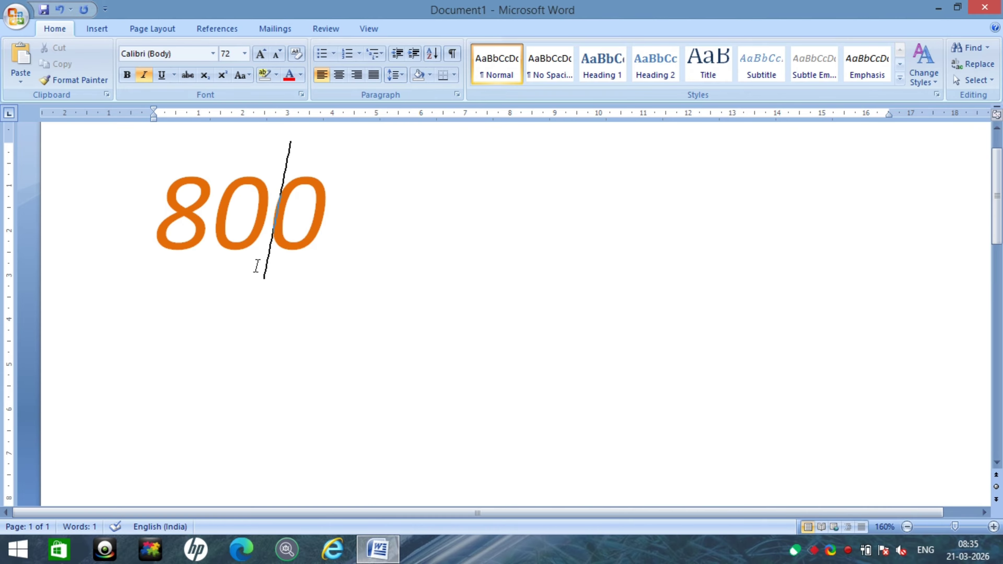
Center the 800 line and align it back to the left, and remove the italics from the number.
{"action": "key", "text": "ctrl+e"}
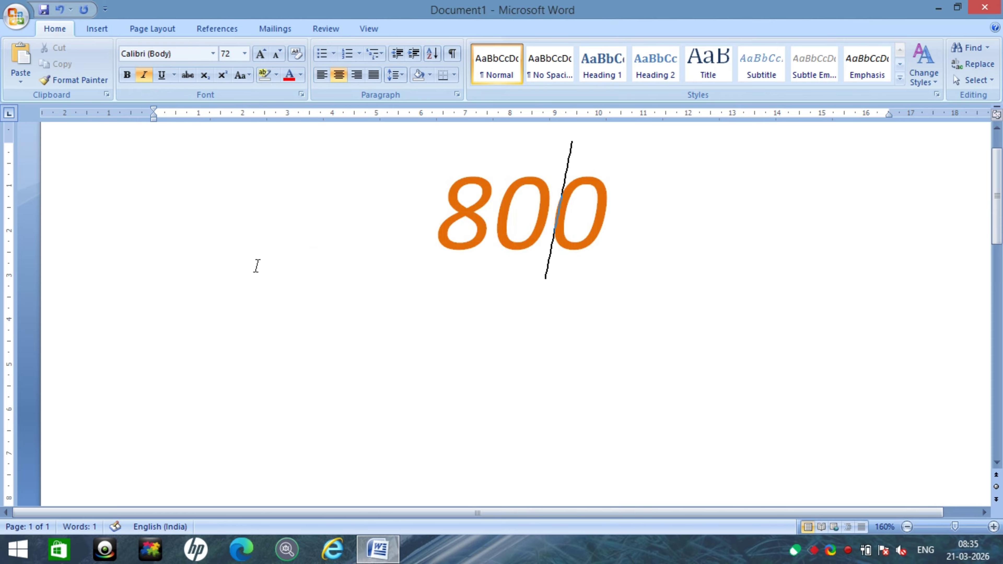
{"action": "key", "text": "ctrl+l"}
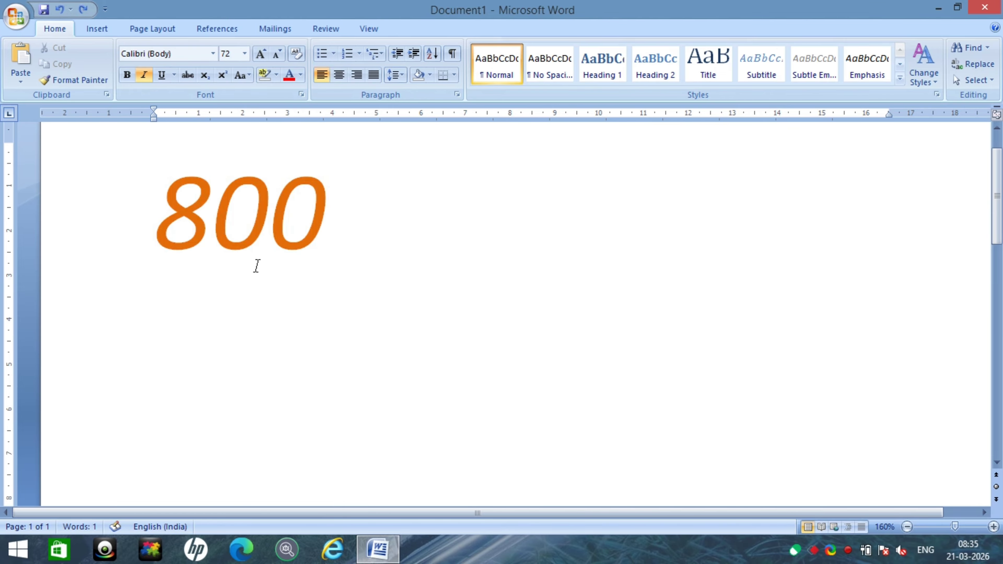
{"action": "key", "text": "ctrl+i"}
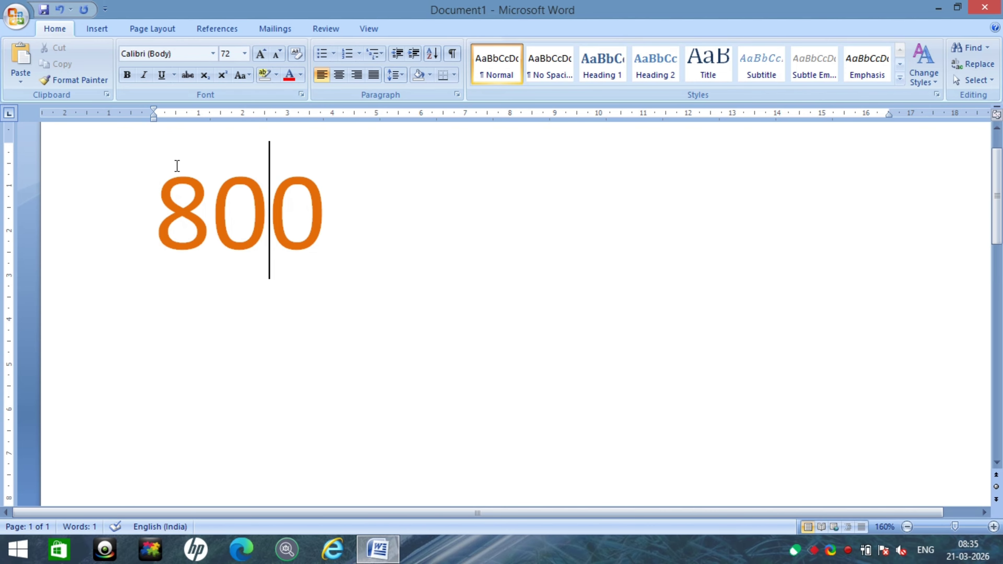
Select the entire text 800, center it, and return it to left alignment.
{"action": "left_click", "coordinate": [178, 189]}
{"action": "key", "text": "ctrl+a"}
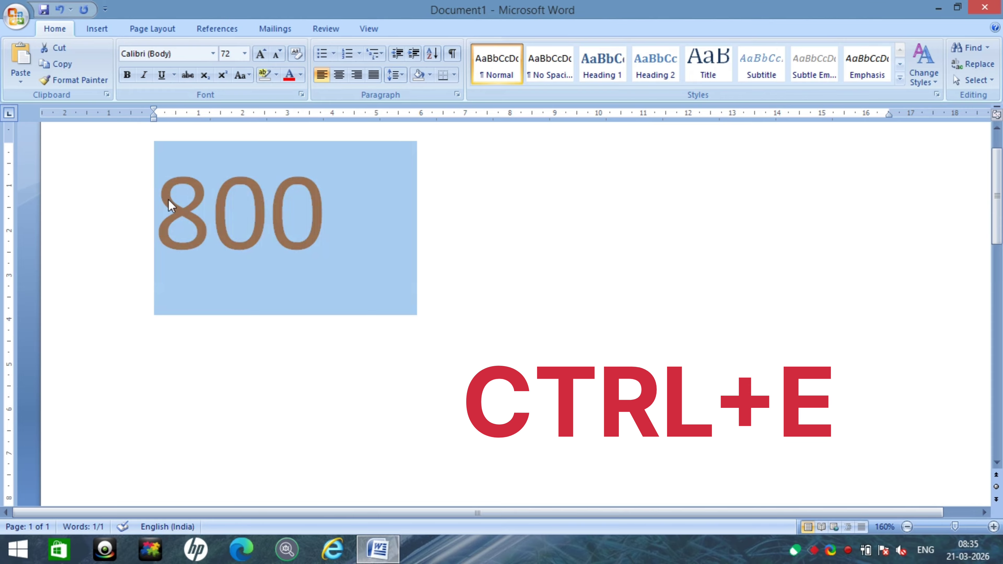
{"action": "key", "text": "ctrl+e"}
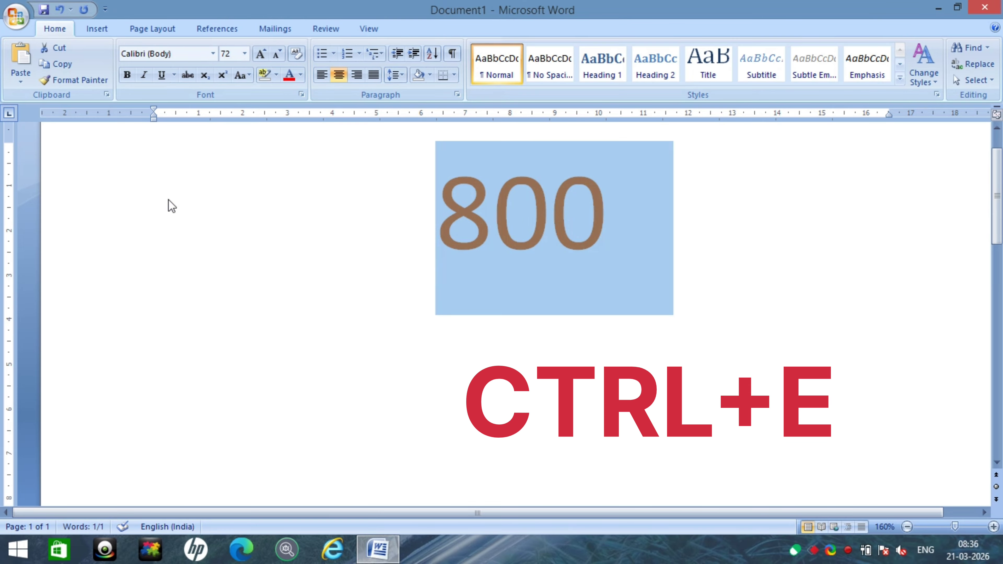
{"action": "left_click", "coordinate": [587, 223]}
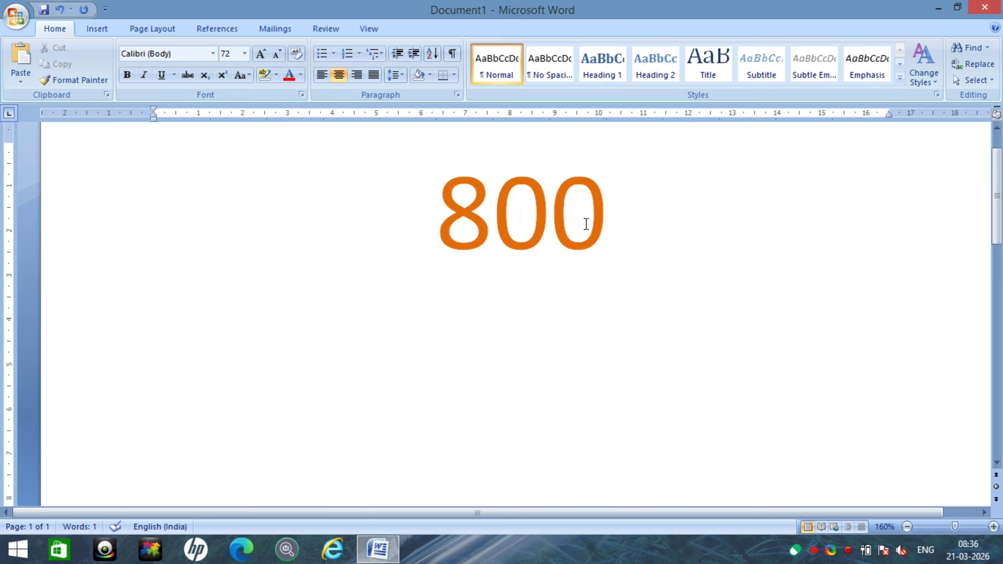
{"action": "key", "text": "ctrl+a"}
{"action": "key", "text": "ctrl+l"}
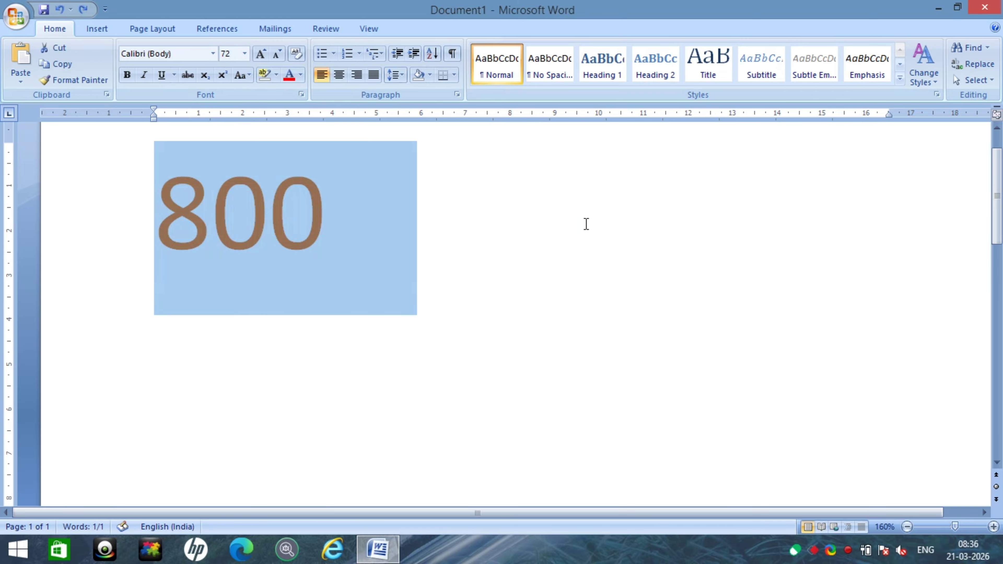
{"action": "left_click", "coordinate": [354, 215]}
{"action": "key", "text": "ctrl+i"}
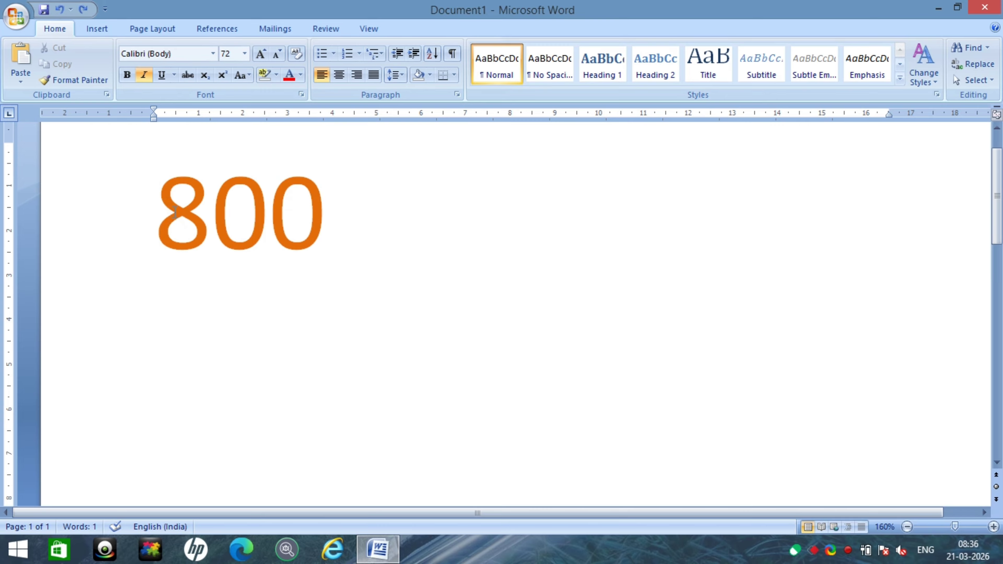
{"action": "key", "text": "ctrl+i"}
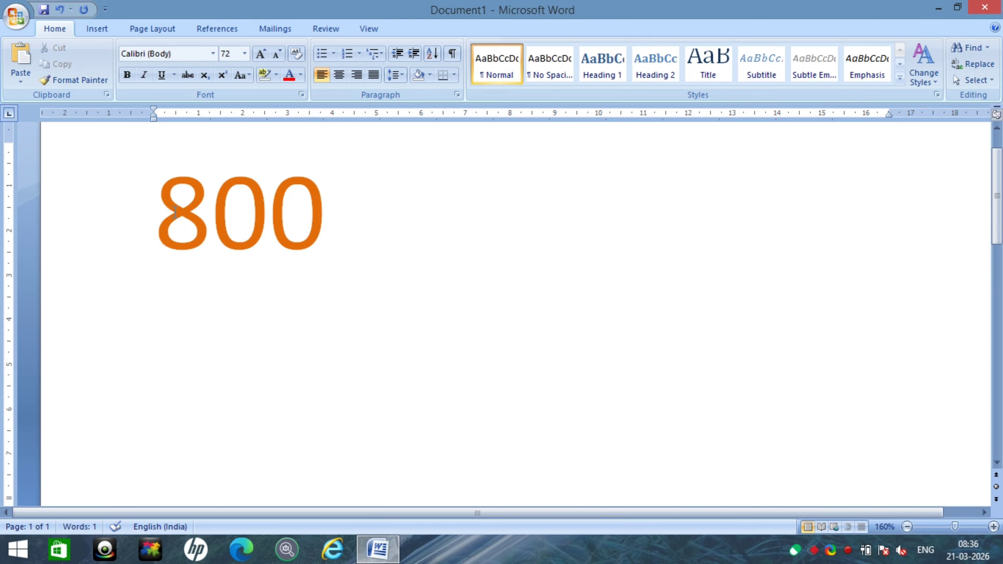
Center the entire text 800 on the page.
{"action": "key", "text": "ctrl+a"}
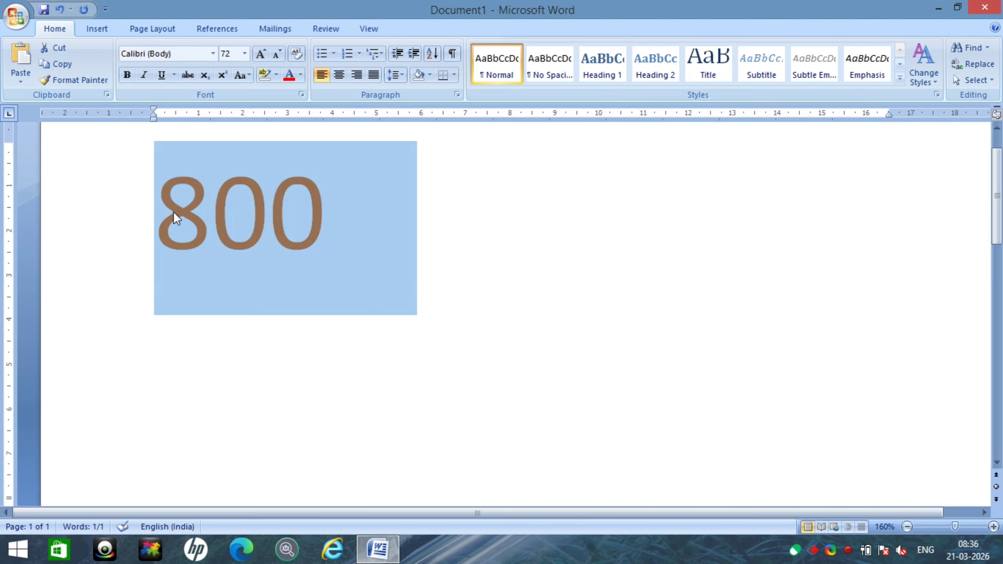
{"action": "key", "text": "ctrl+e"}
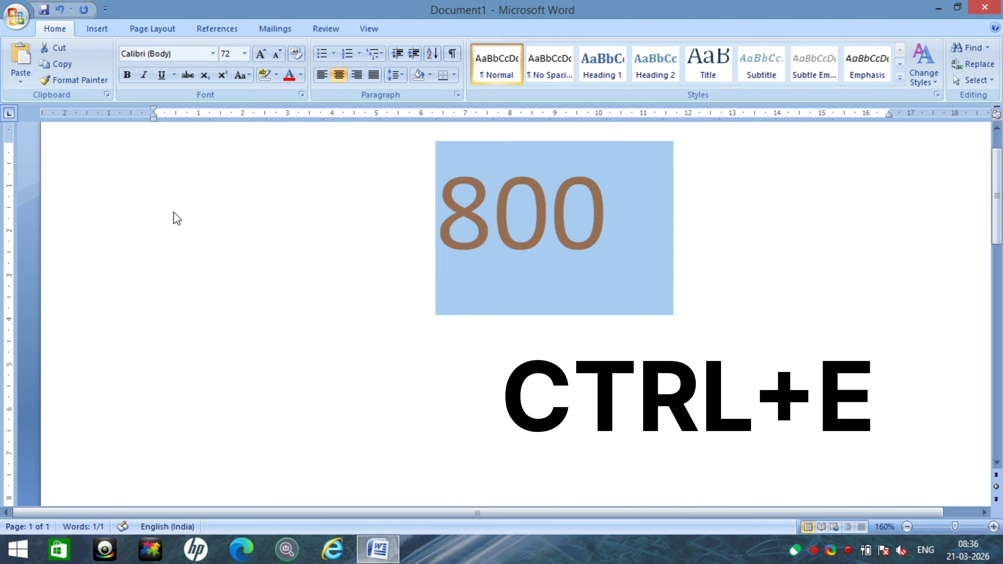
{"action": "left_click", "coordinate": [561, 260]}
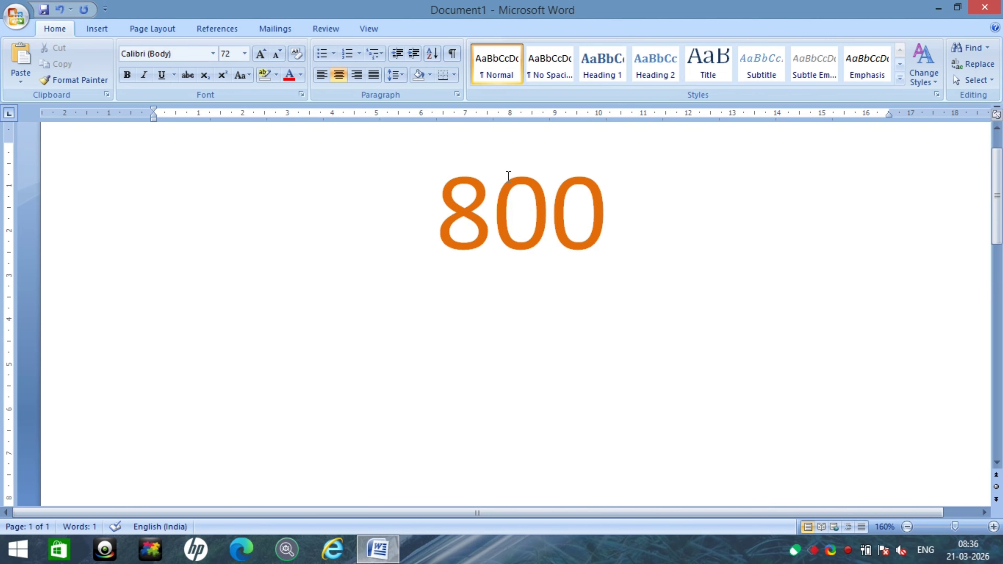
Append 200 900 7 directly after 800 on the centered line.
{"action": "left_click", "coordinate": [632, 222]}
{"action": "type", "text": "20"}
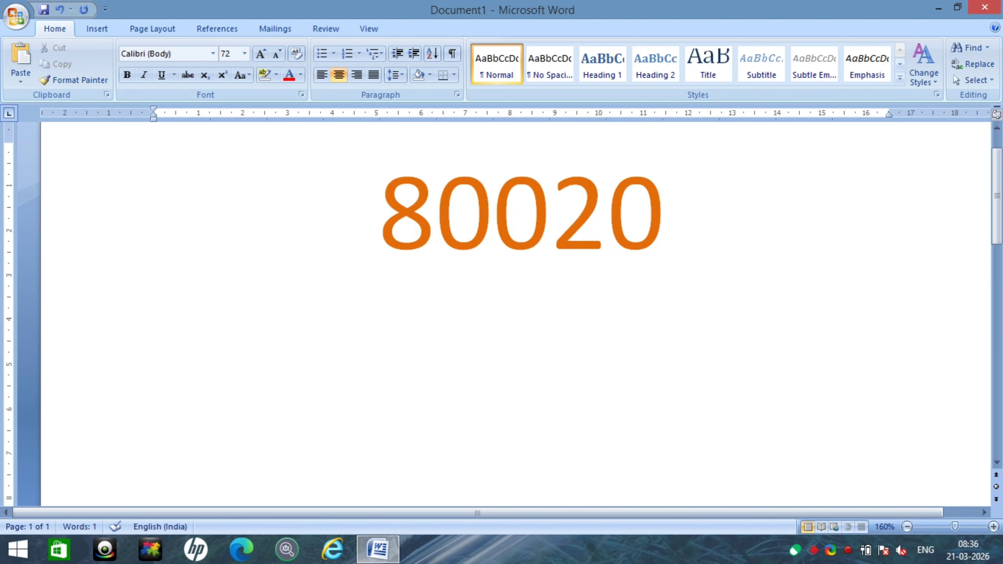
{"action": "type", "text": "0"}
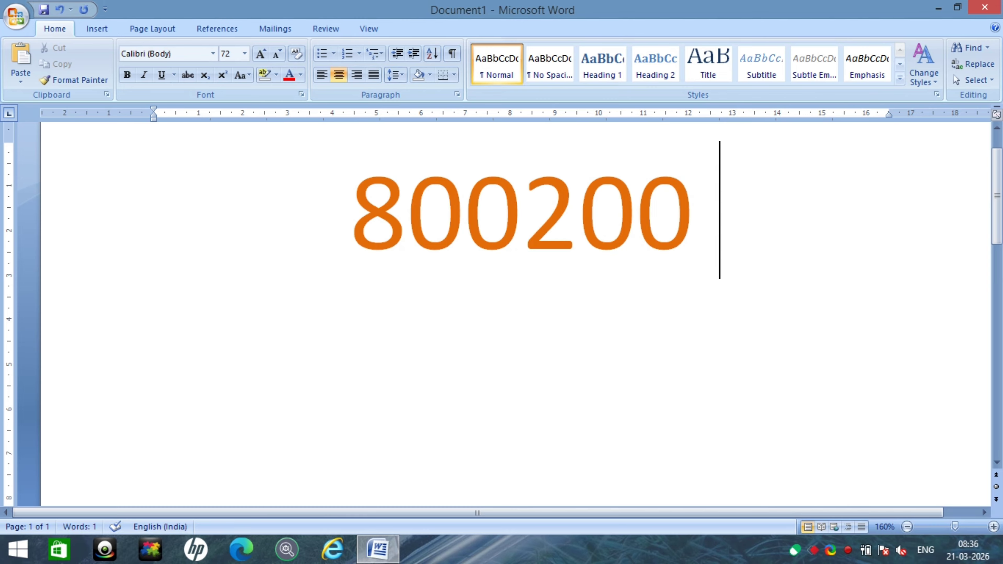
{"action": "type", "text": " 00"}
{"action": "key", "text": "BackSpace"}
{"action": "key", "text": "BackSpace"}
{"action": "key", "text": "BackSpace"}
{"action": "type", "text": "900 7"}
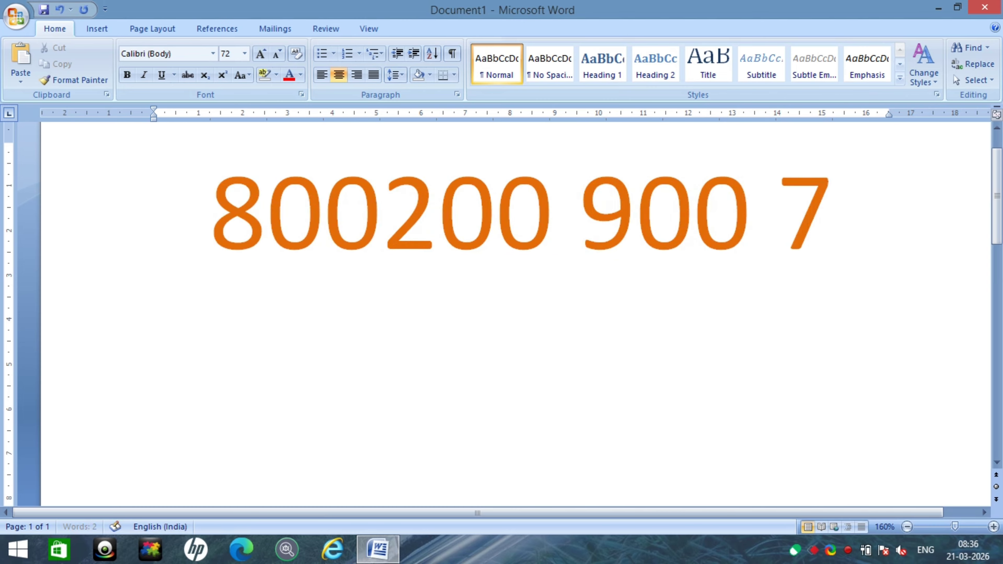